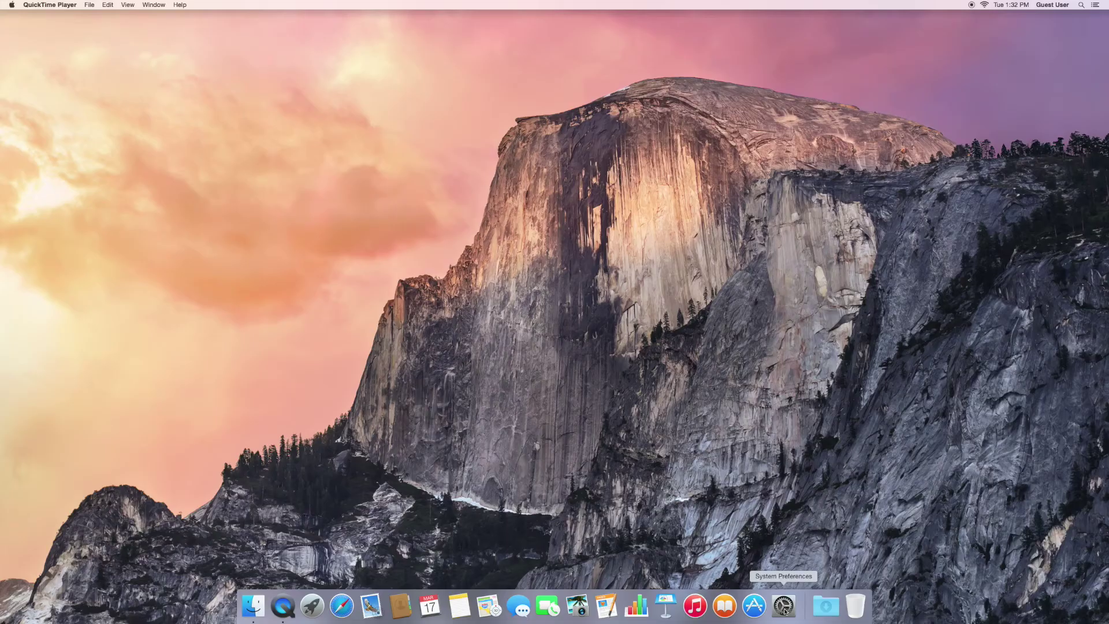
- In Sound preferences, set output to Headphones and input to USB Audio CODEC, then close
click(783, 606)
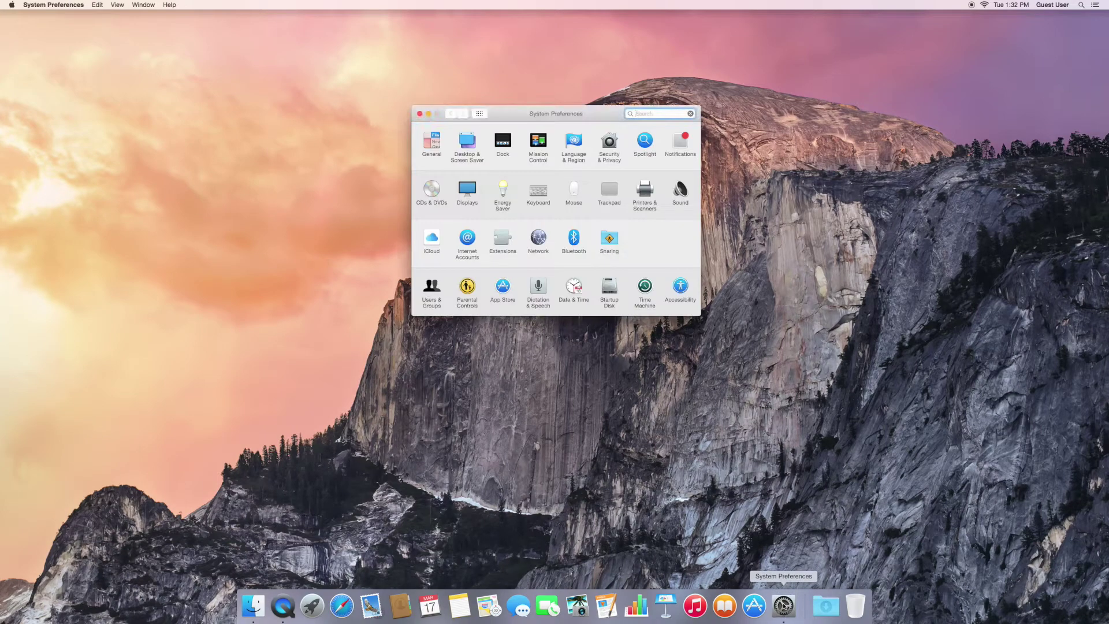
click(681, 190)
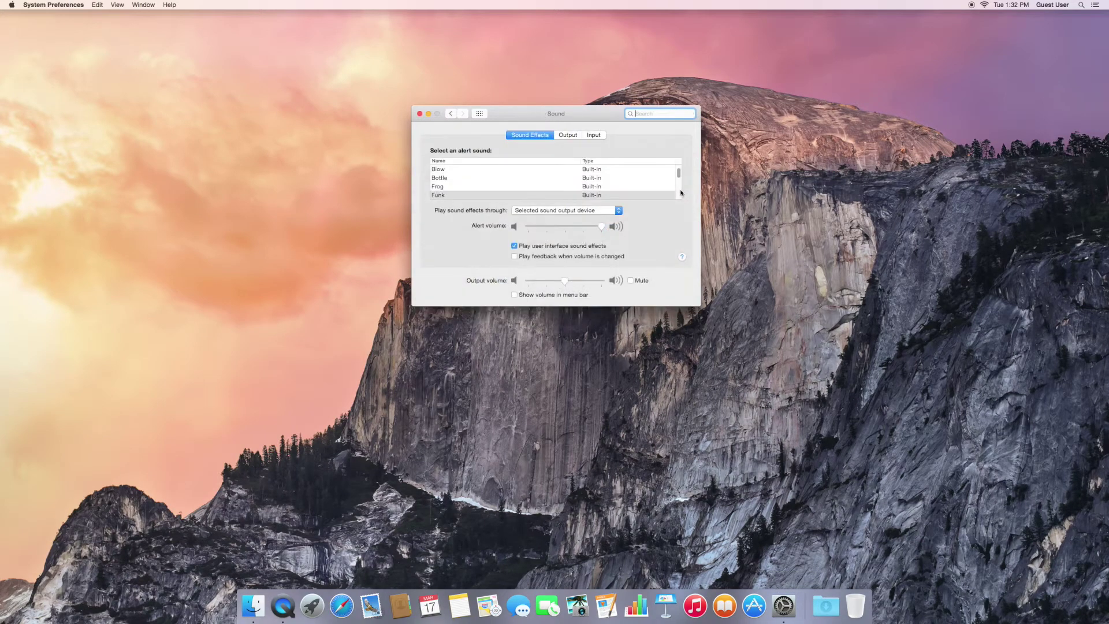
click(569, 135)
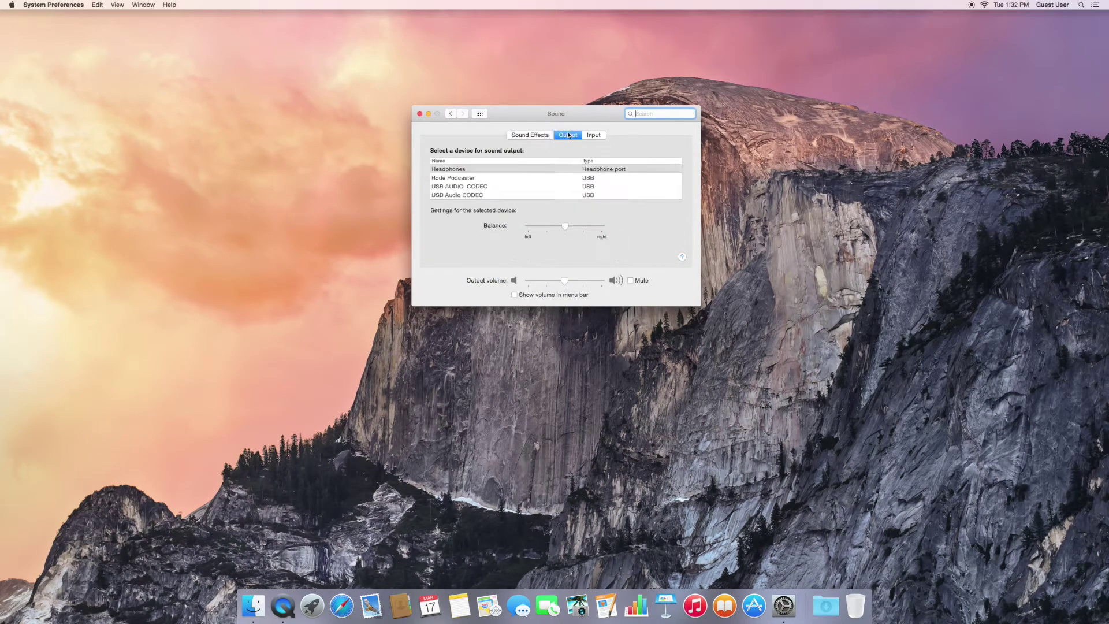
click(450, 171)
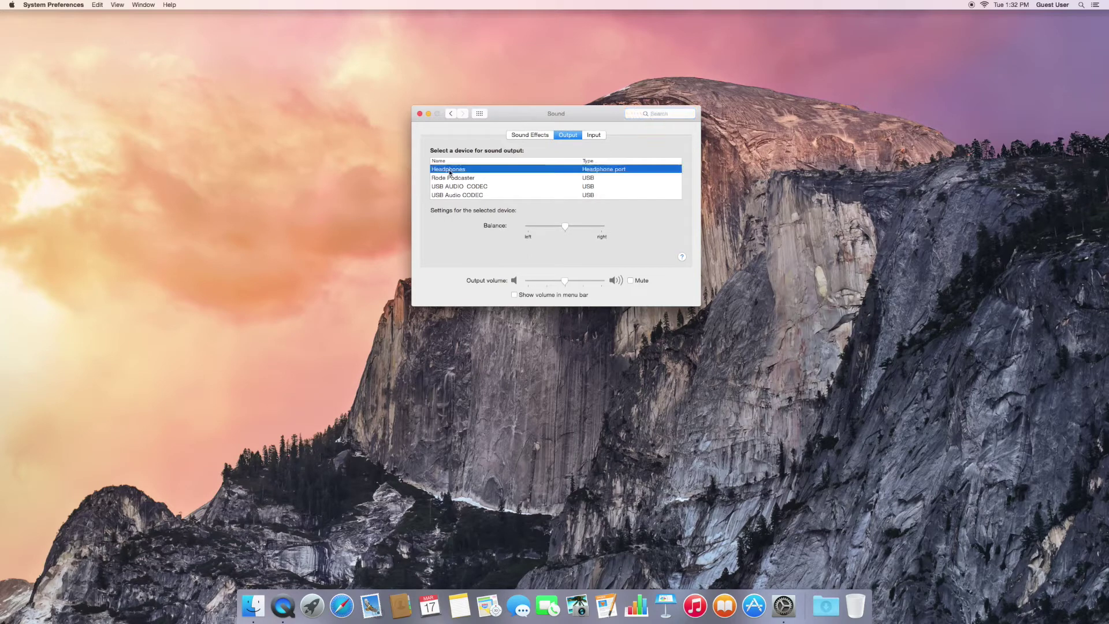
click(595, 135)
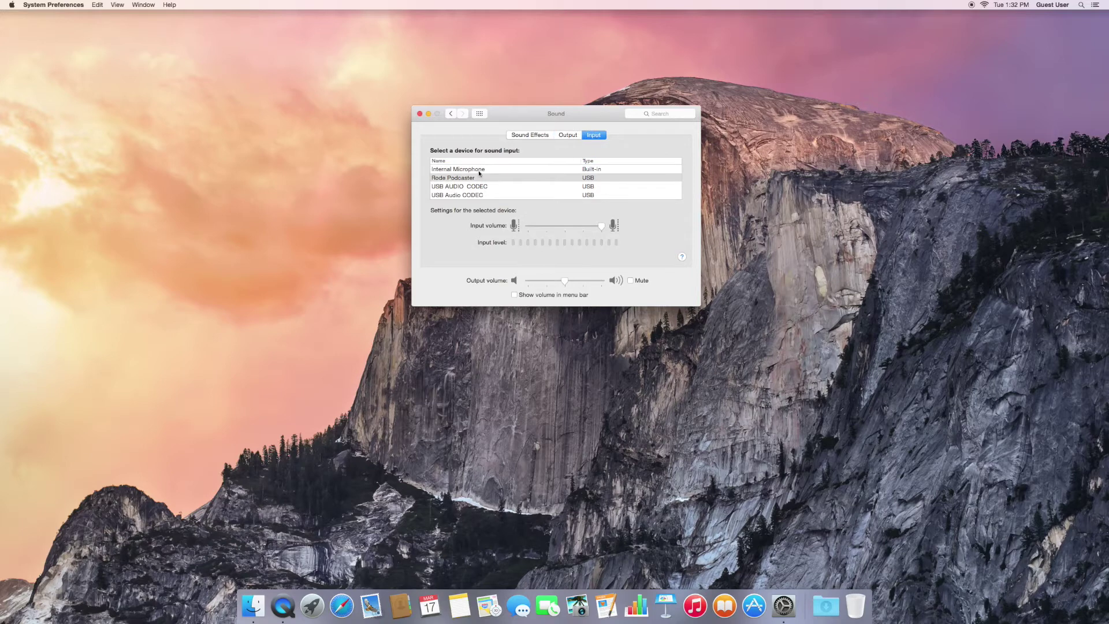
click(459, 196)
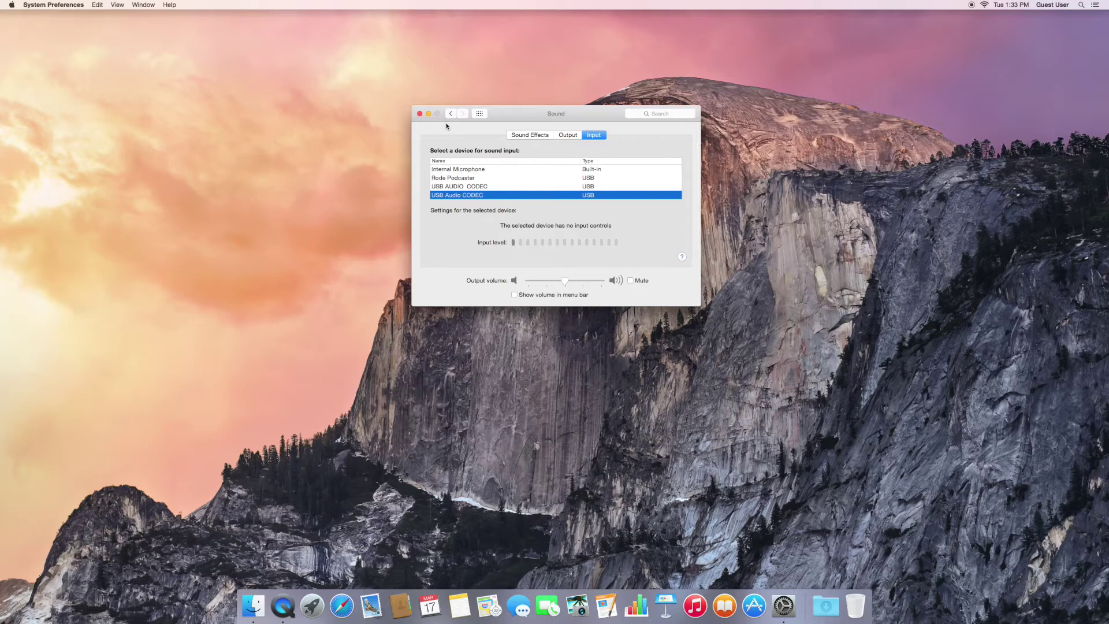
click(419, 114)
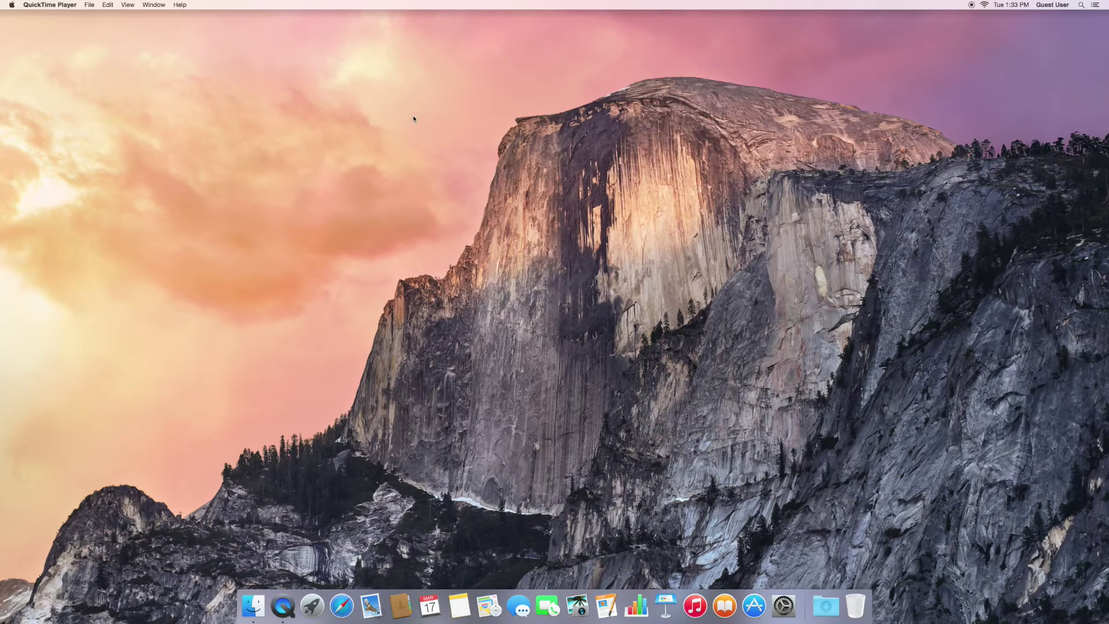
- Open the Audacity folder in Applications via Finder and launch Audacity
click(413, 119)
click(114, 5)
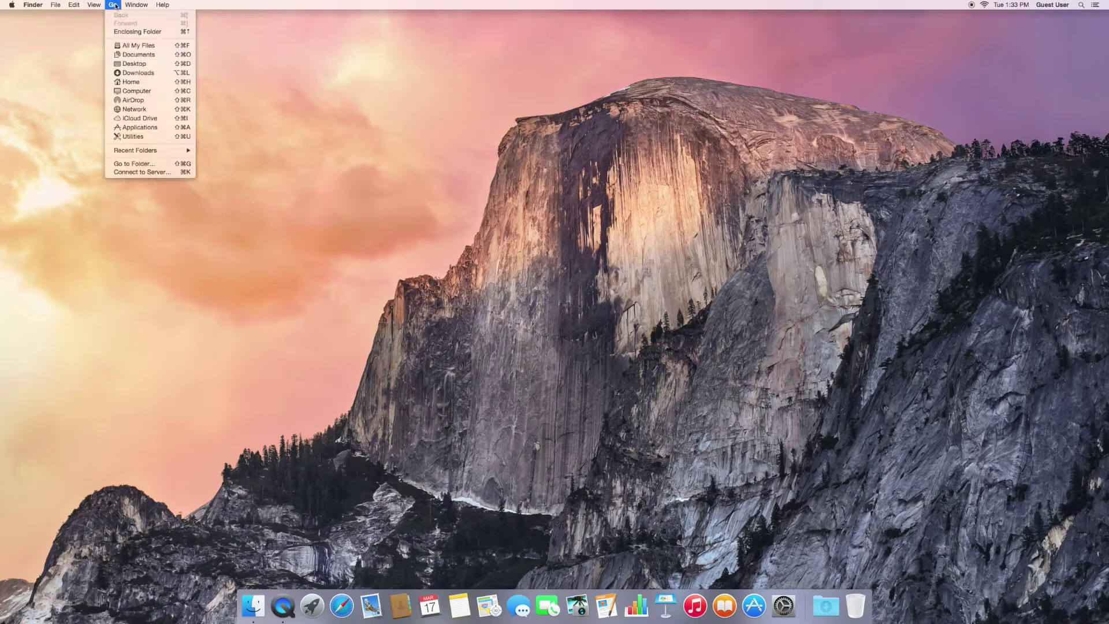
click(134, 127)
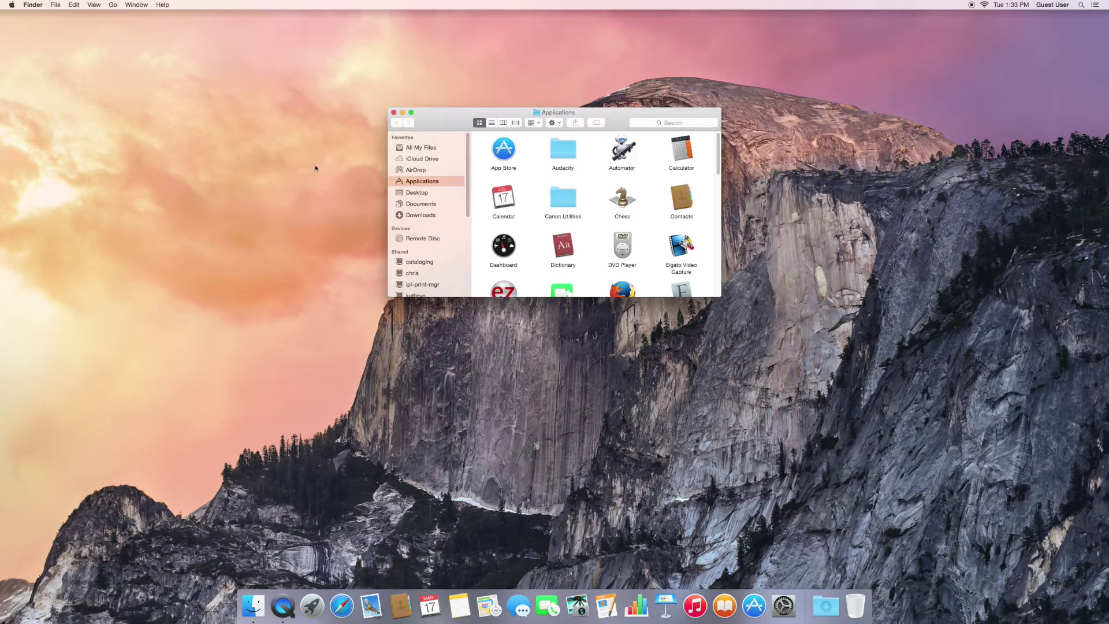
double_click(563, 149)
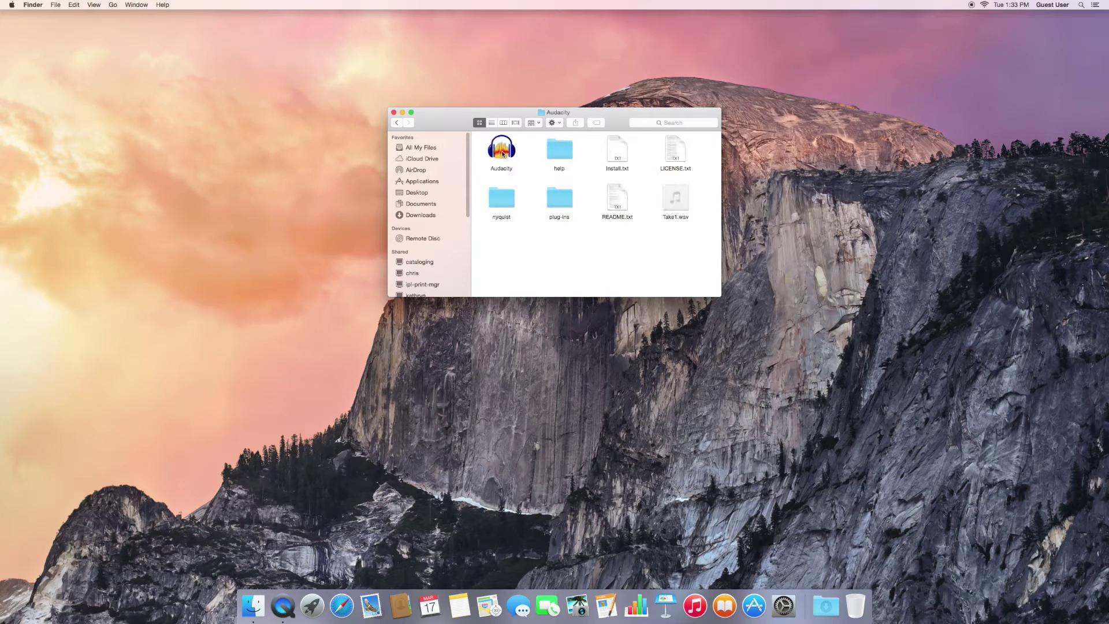
double_click(502, 151)
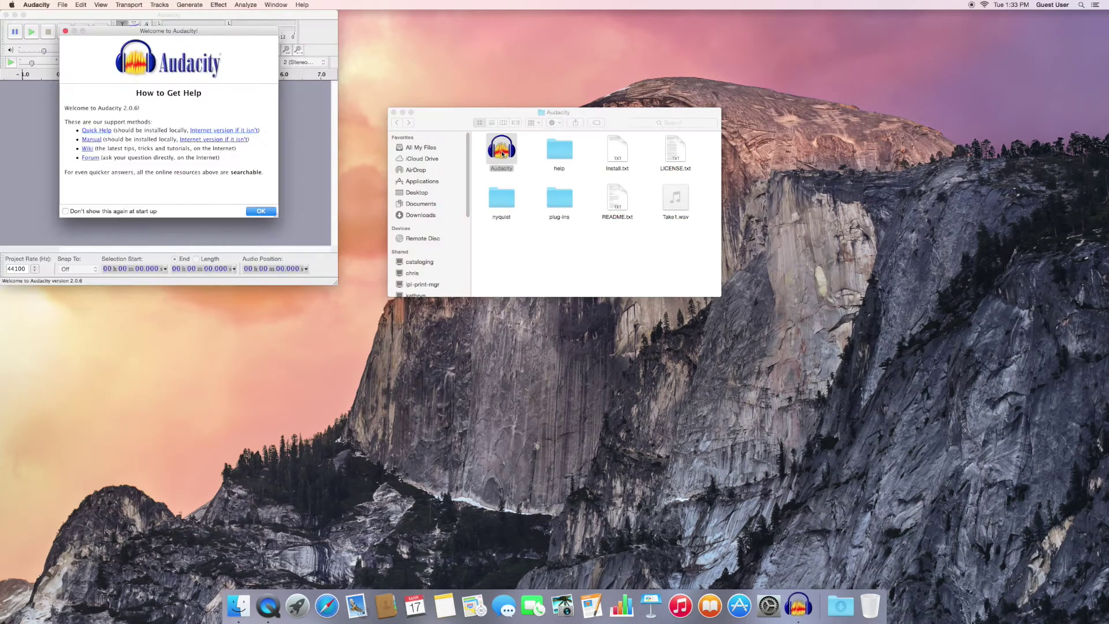
- Dismiss the welcome dialog, enlarge the Audacity window, and start monitoring the recording level
click(259, 211)
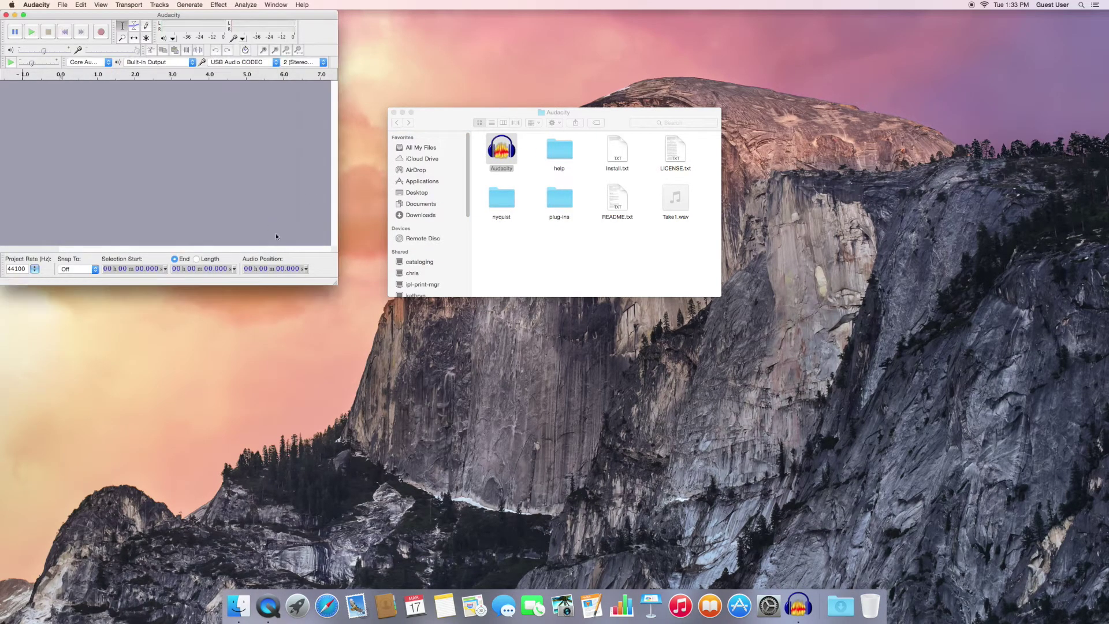
drag(336, 284, 1002, 306)
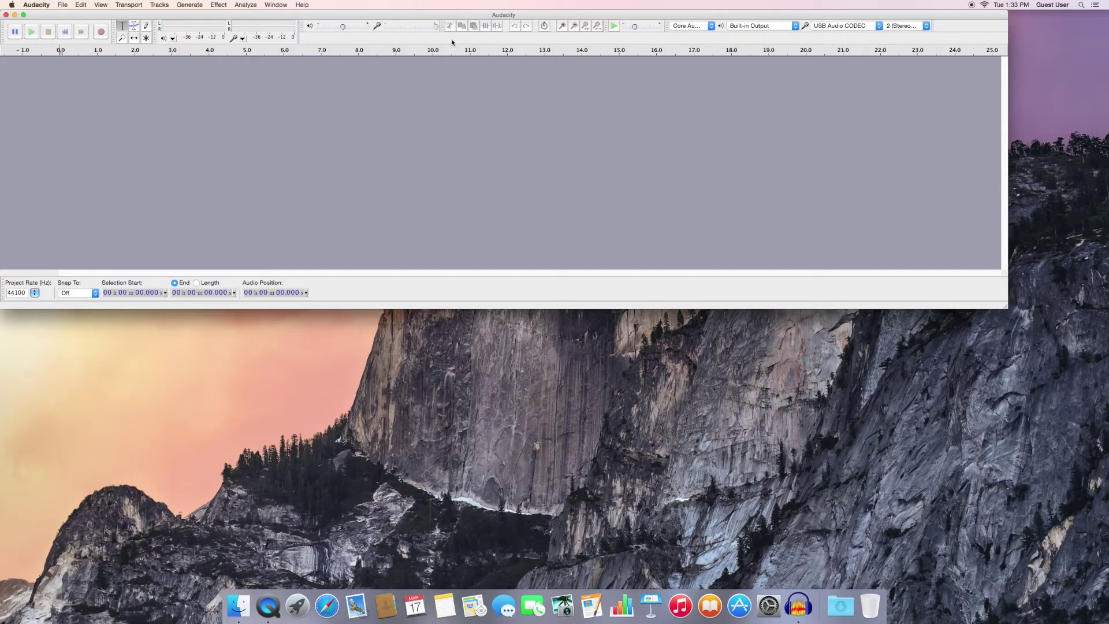
click(243, 41)
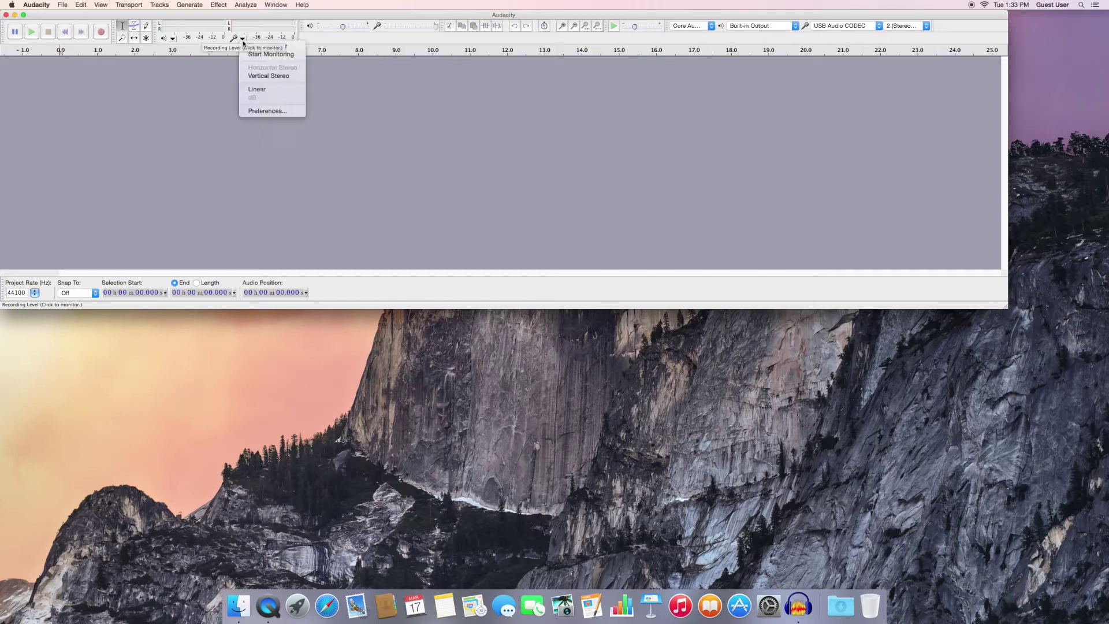
click(258, 55)
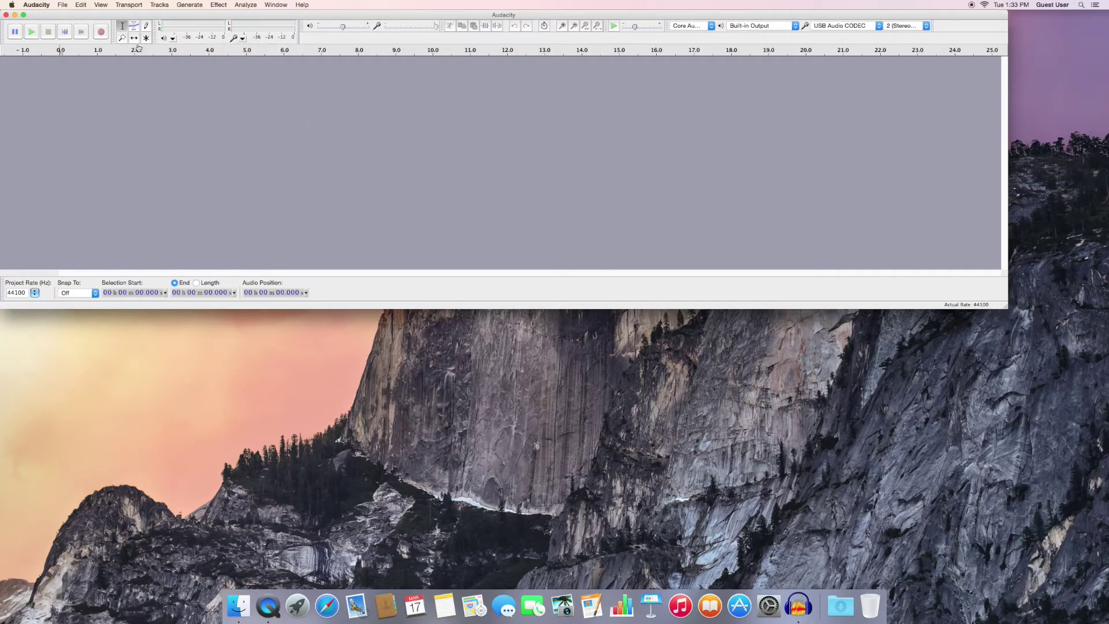
click(39, 7)
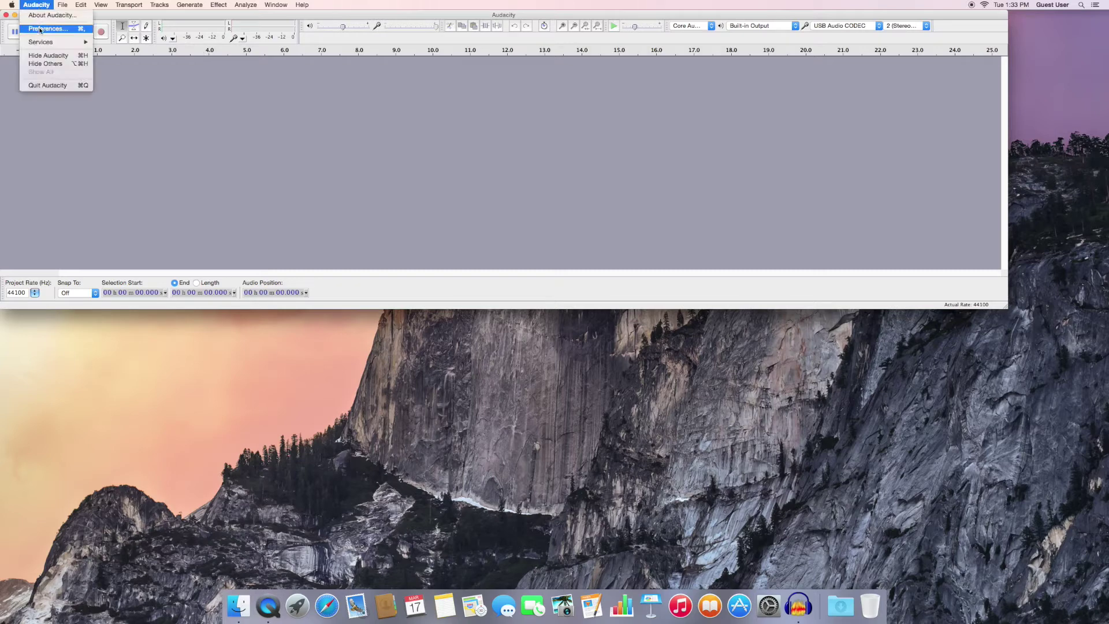
- Confirm Recording preferences with Software Playthrough enabled, then start recording the cassette
click(40, 29)
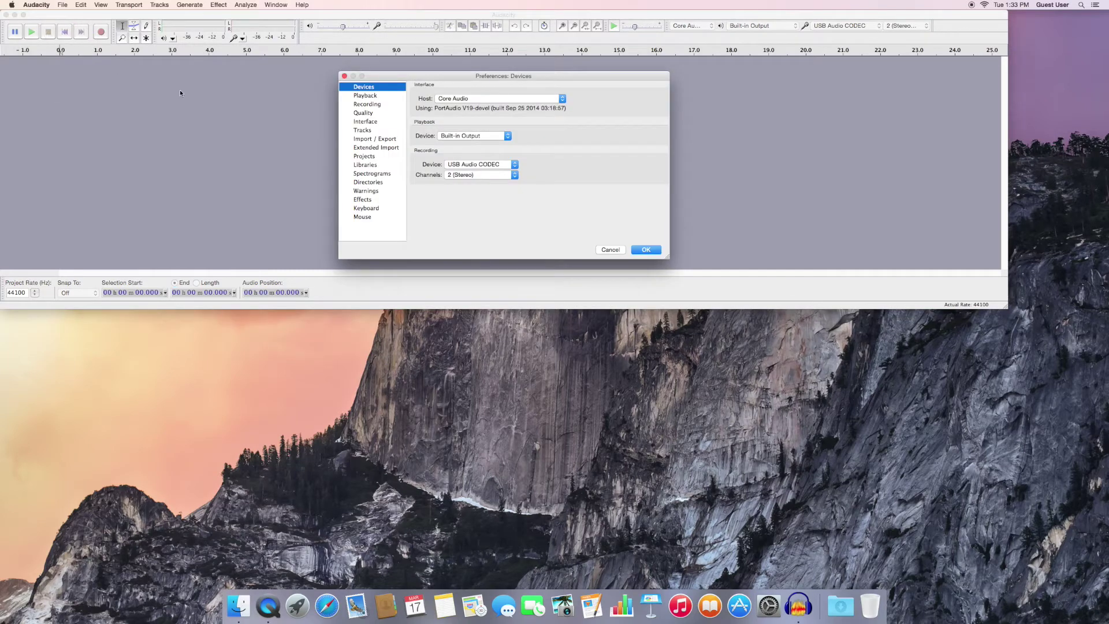
click(366, 105)
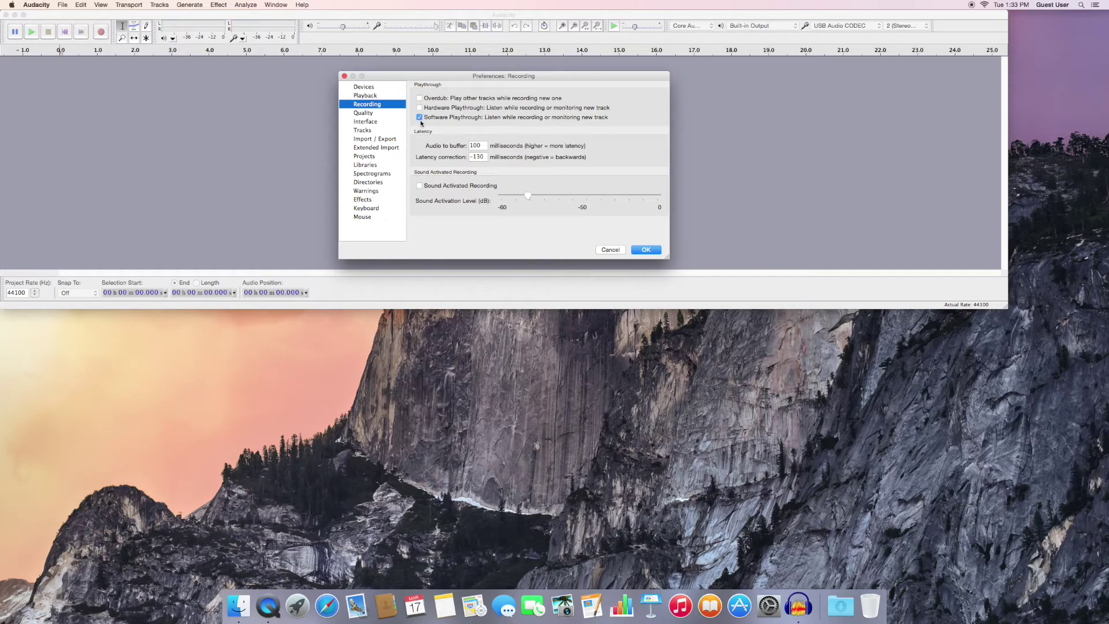
click(647, 250)
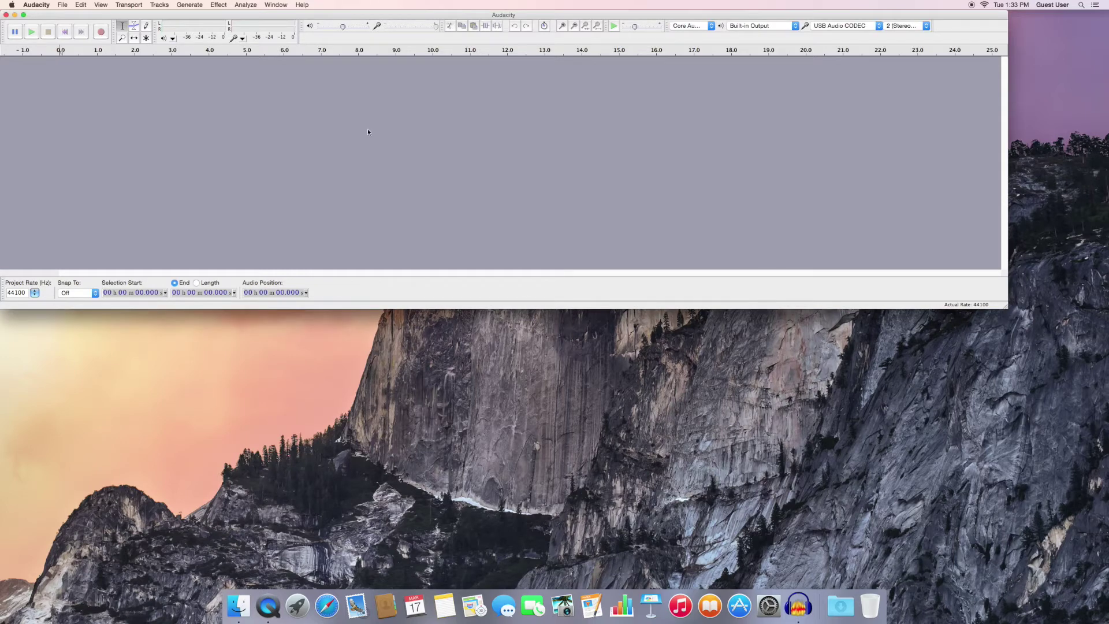
click(102, 33)
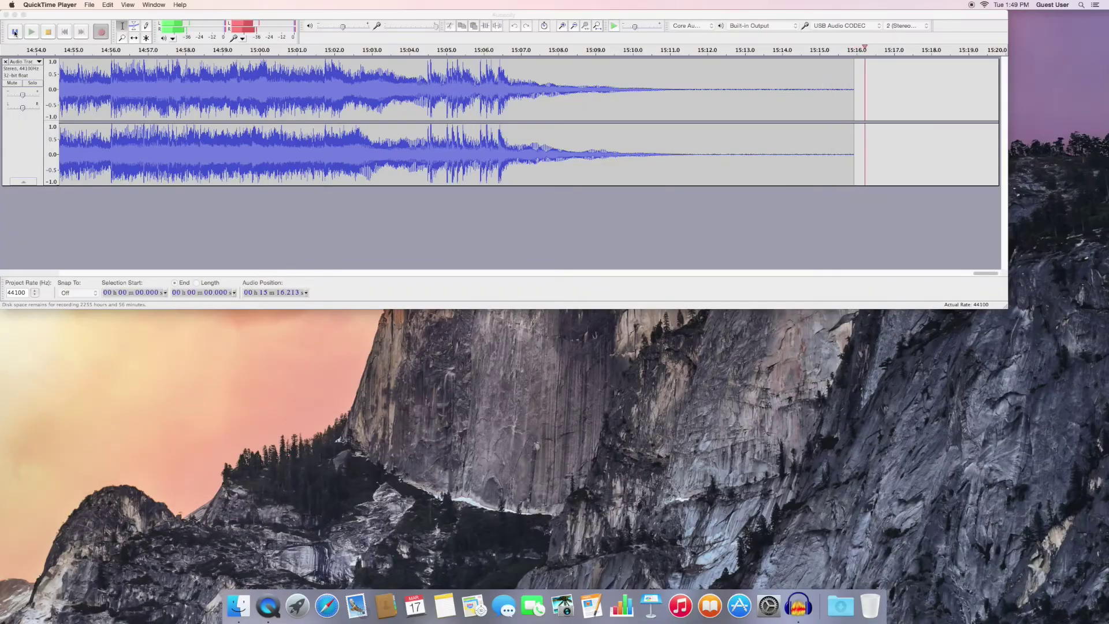
- Pause the cassette recording at about 15:26 at the end of side one
click(15, 33)
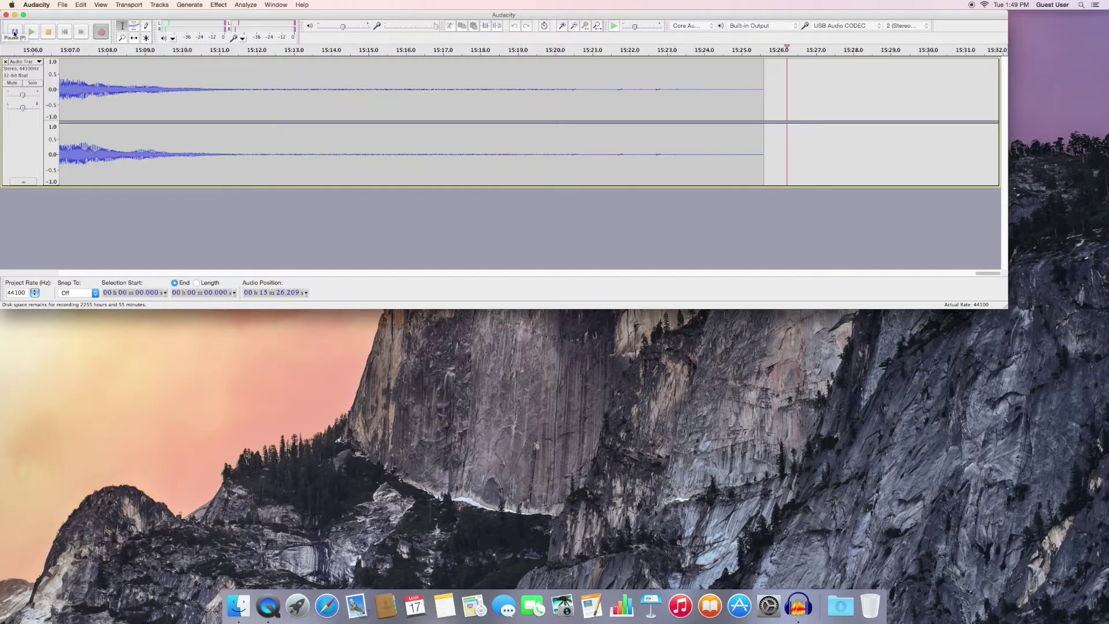
click(14, 34)
- Resume recording and stop when the tape ends around 29:11
click(14, 34)
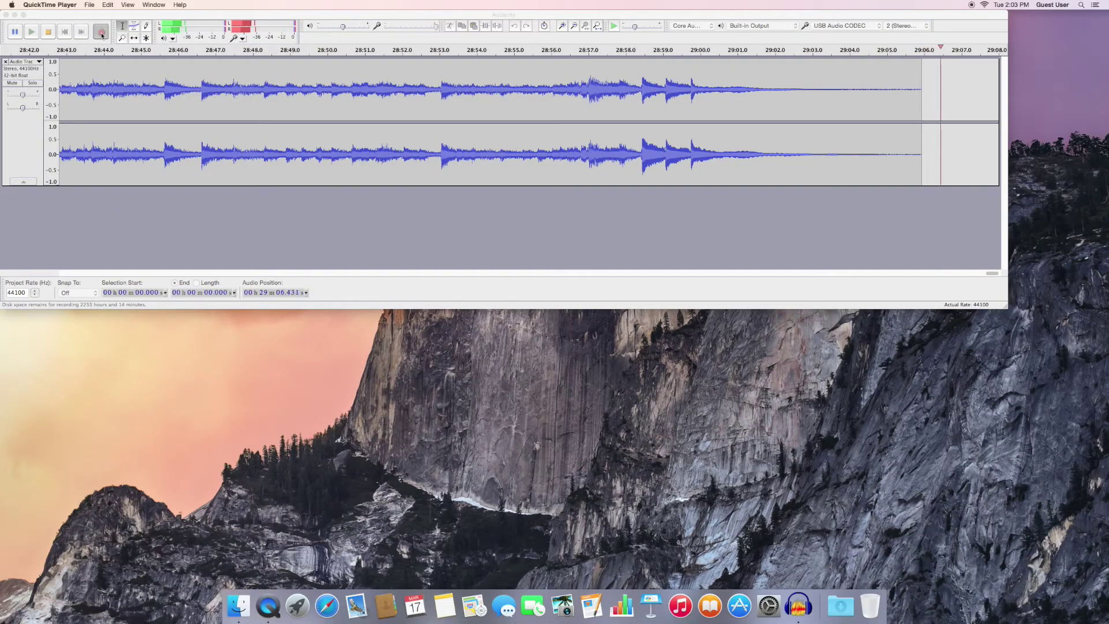
click(48, 33)
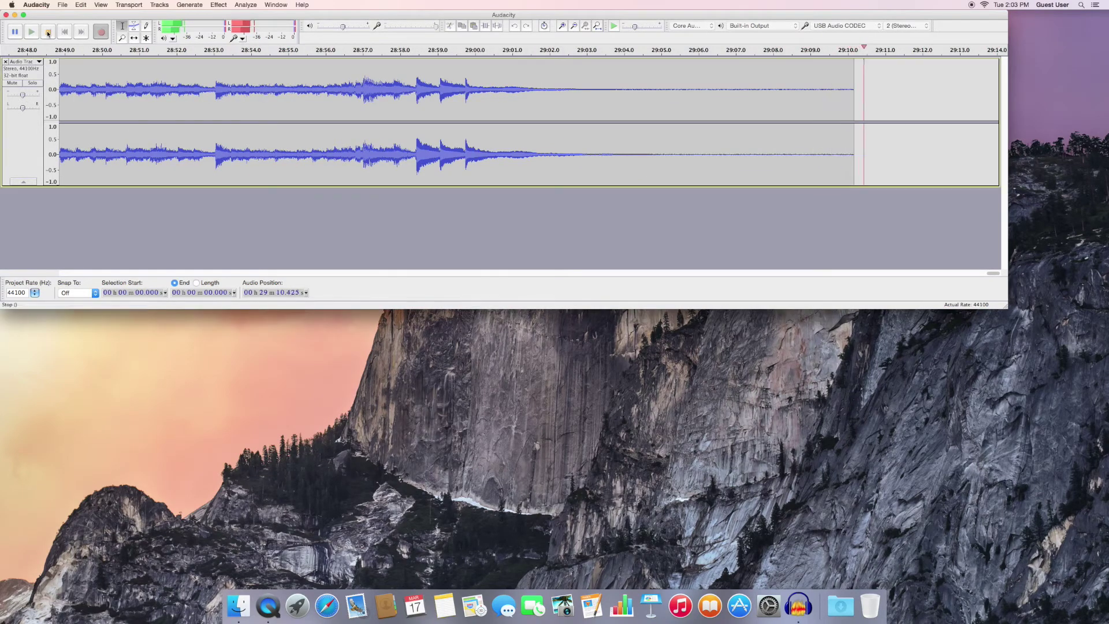
click(48, 33)
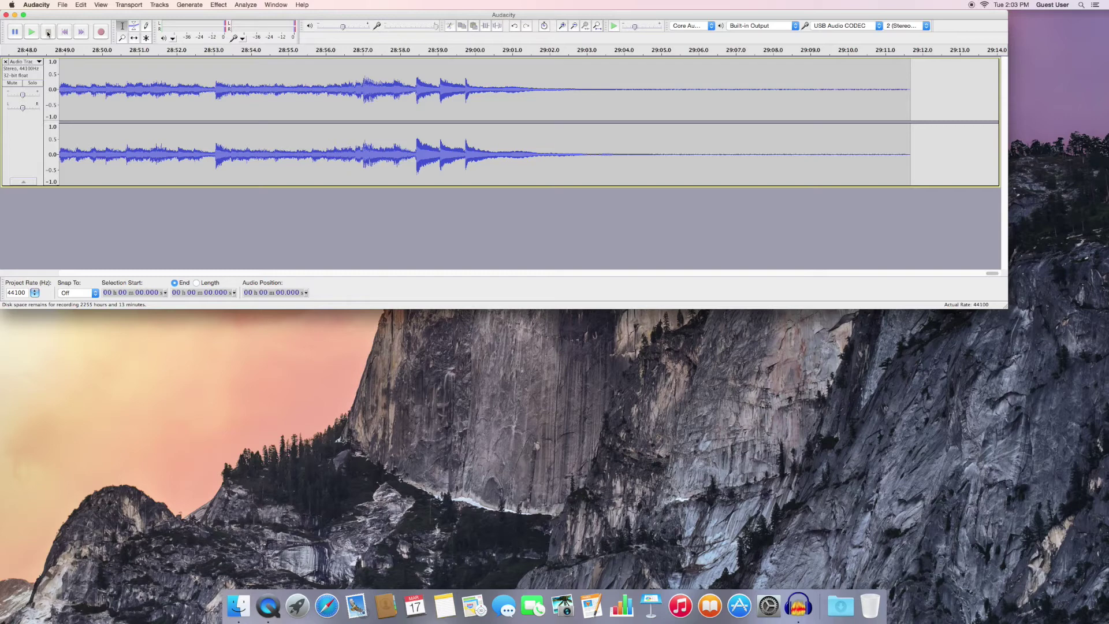
- Save the project as TwentyFourHours on the Desktop
click(67, 6)
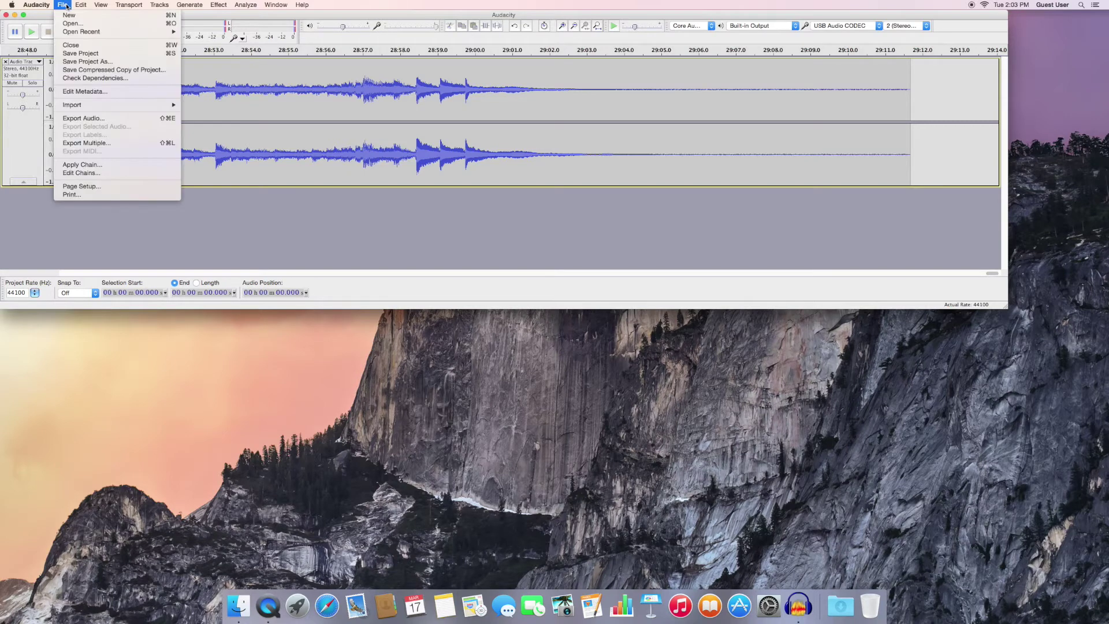
click(76, 61)
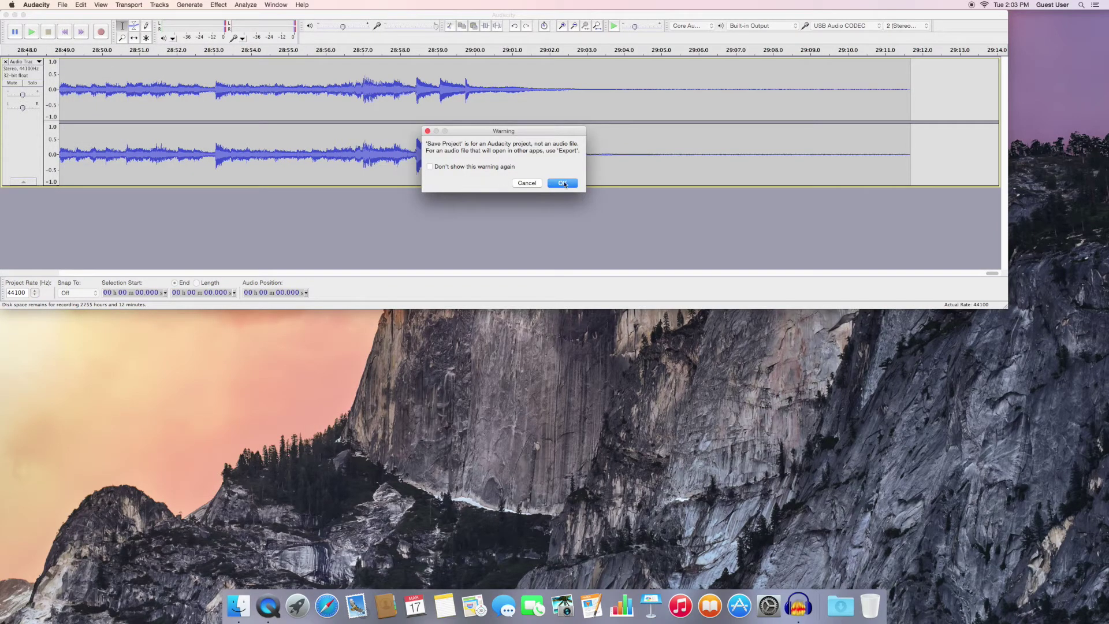
click(562, 183)
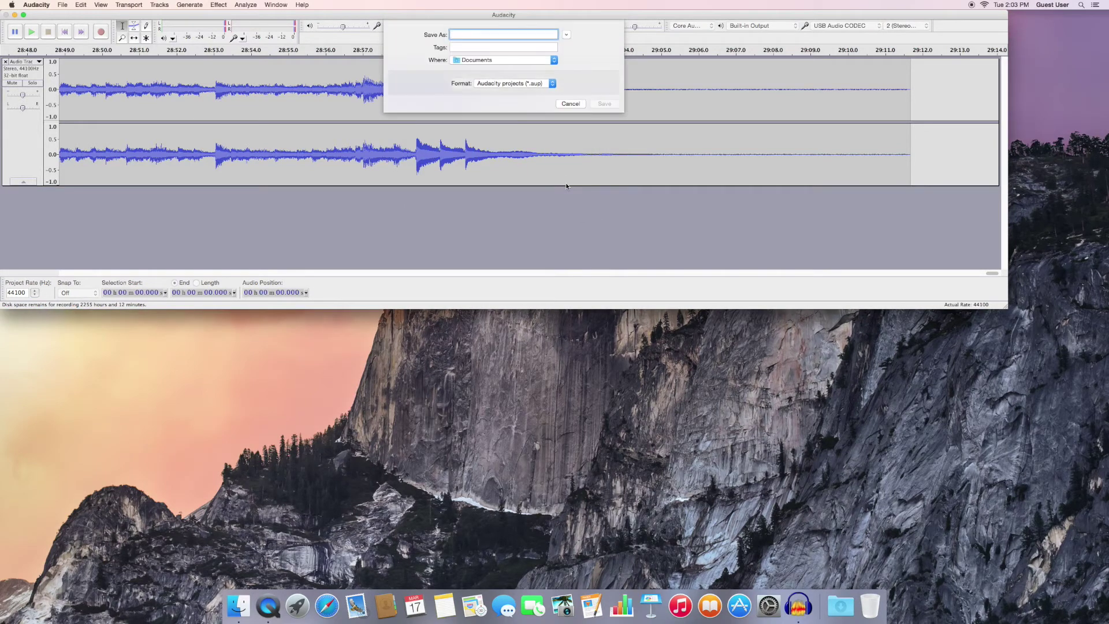
text(TwentyFourHours)
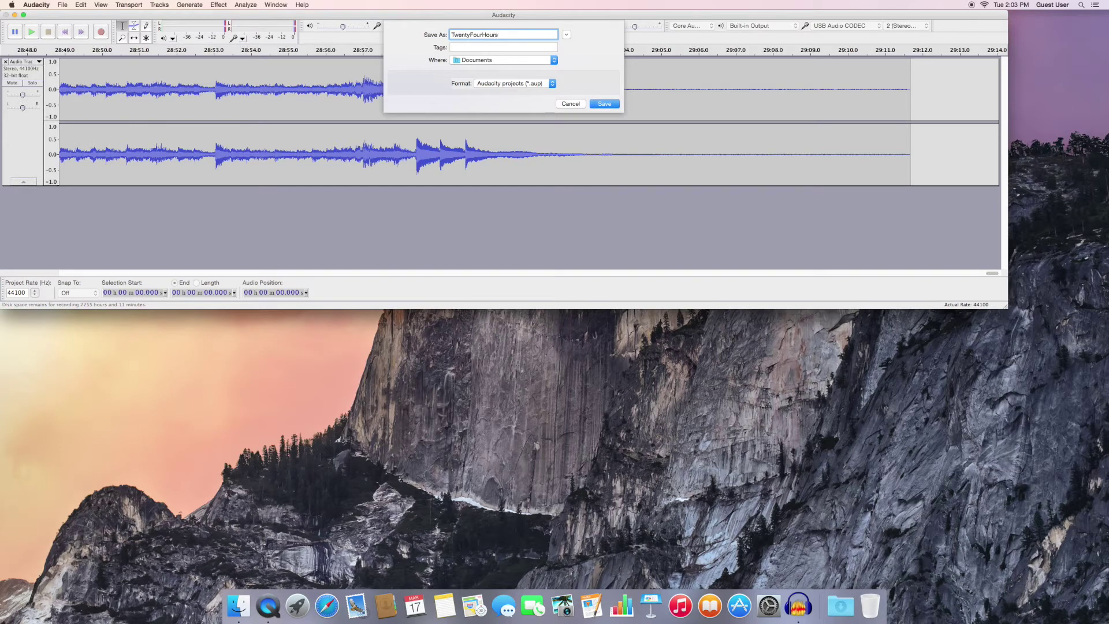
click(507, 60)
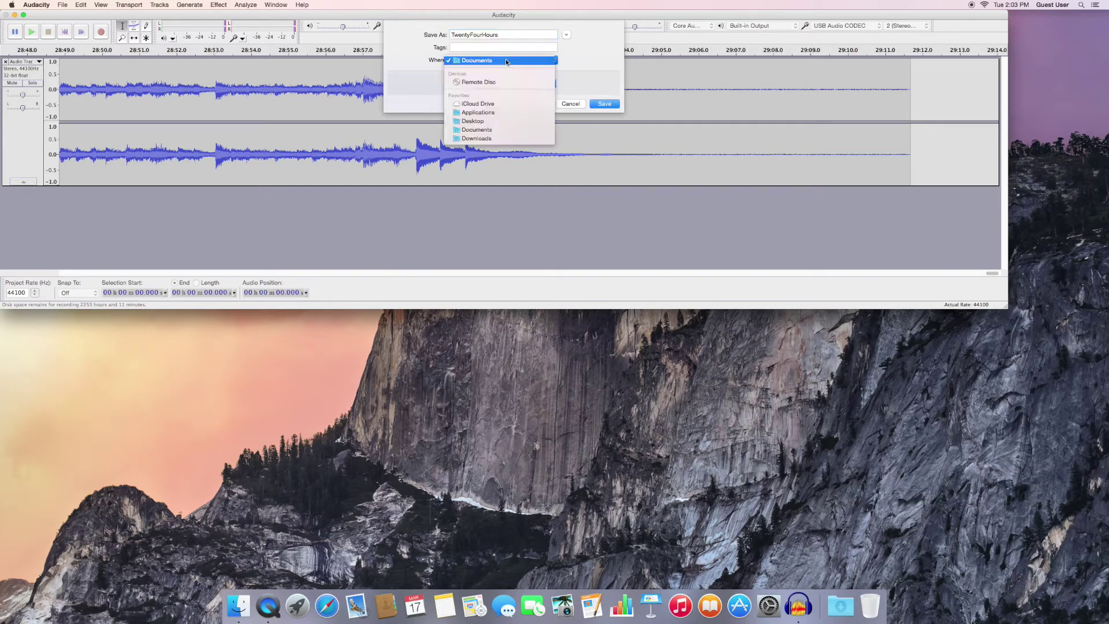
click(496, 120)
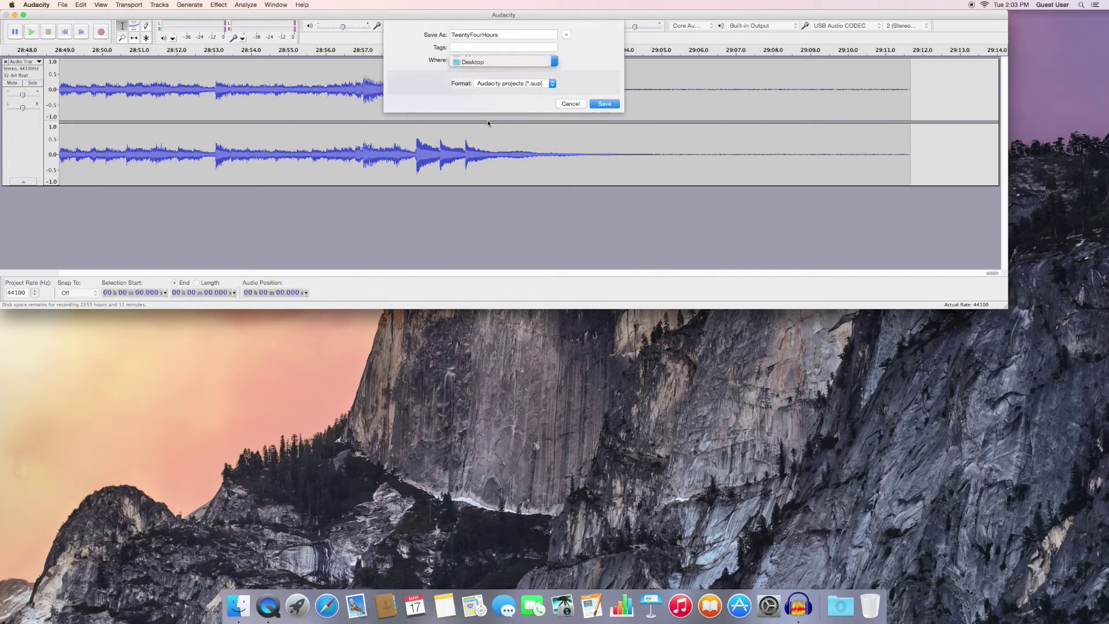
click(605, 104)
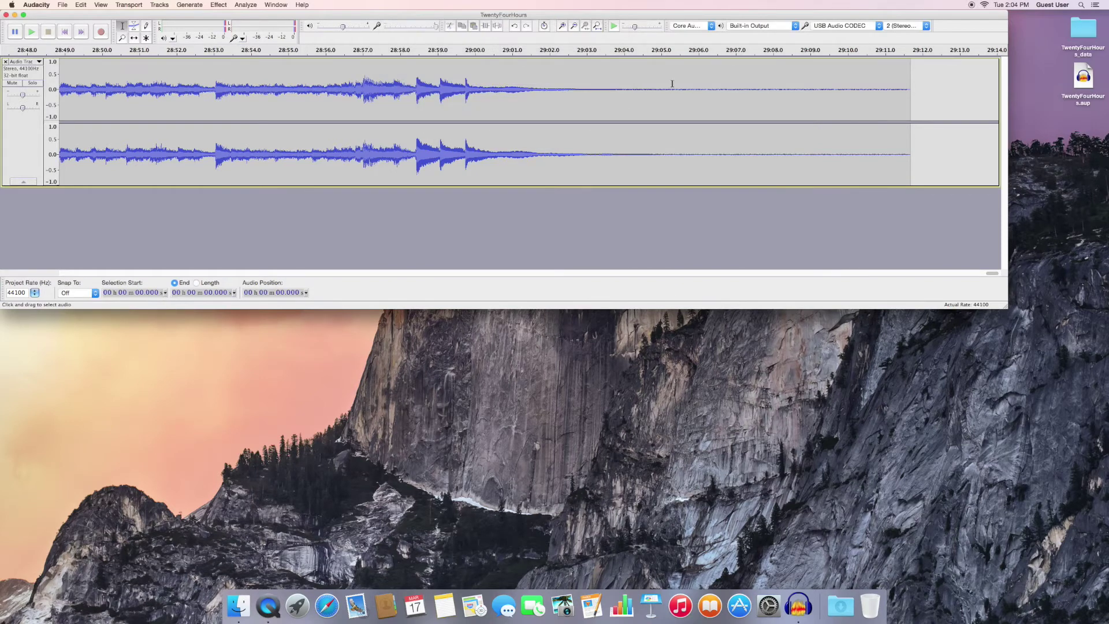
drag(672, 84, 909, 105)
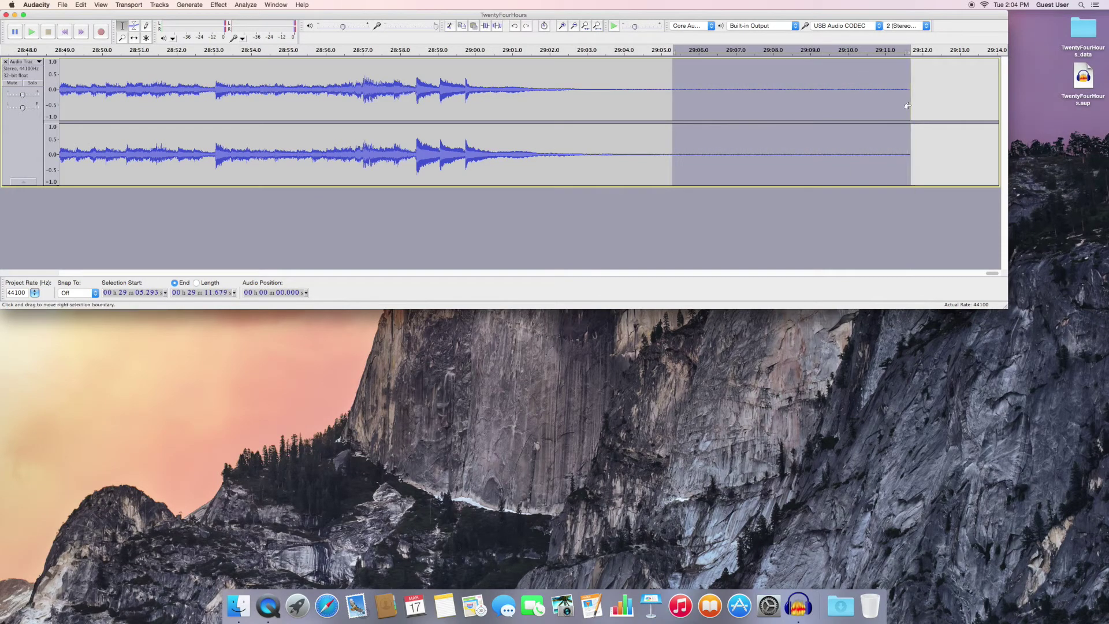
- Delete the silent tail after 29:05 at the end of the recording
key(Delete)
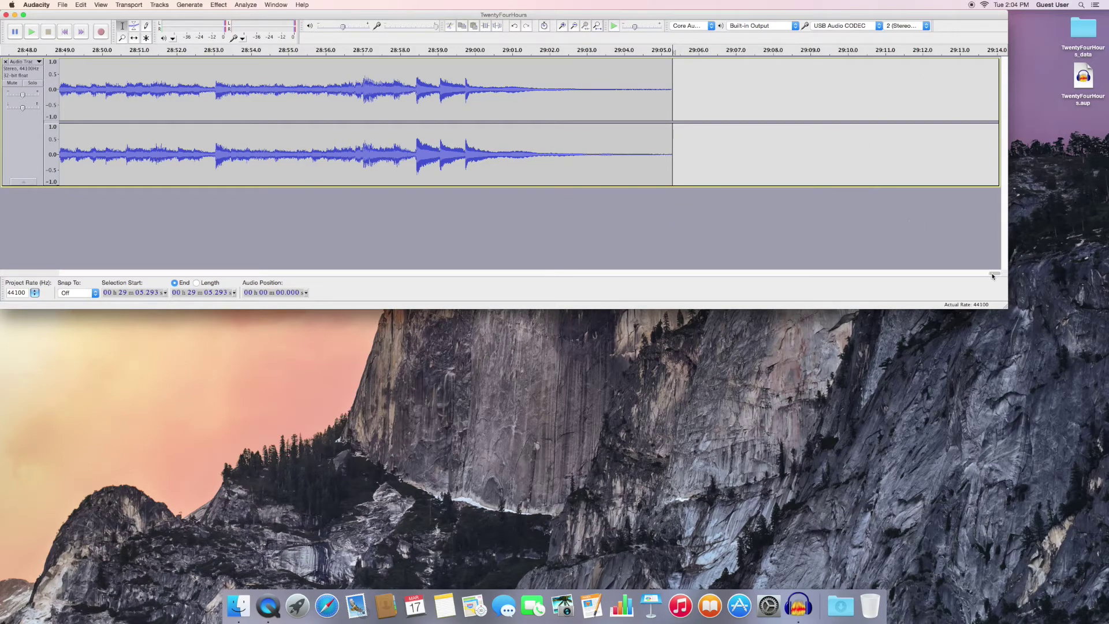
drag(993, 274, 784, 280)
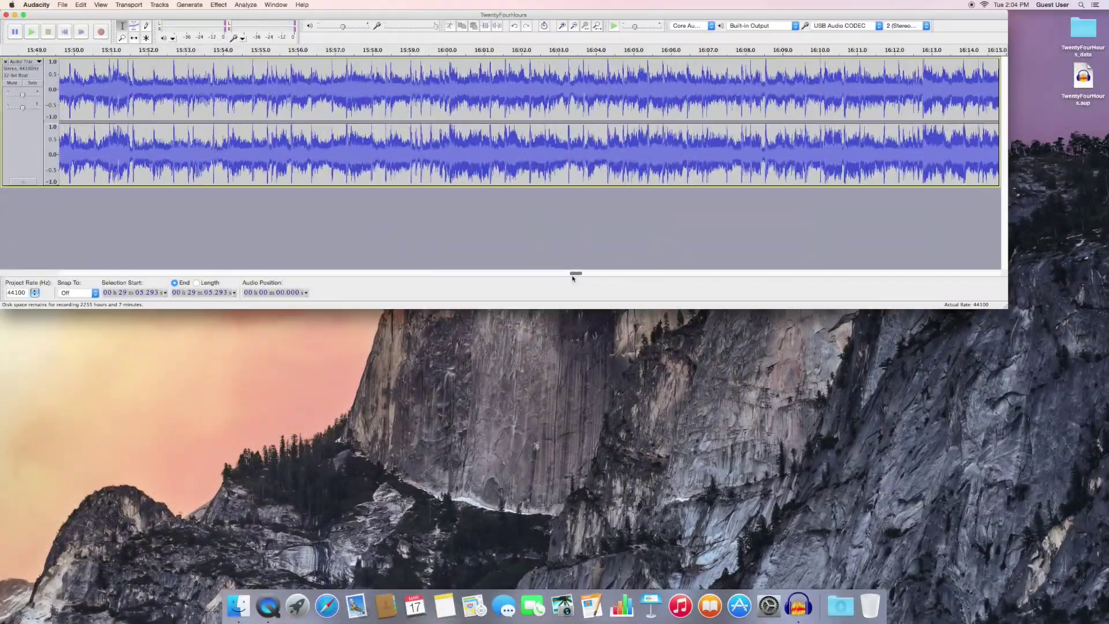
drag(574, 272, 558, 275)
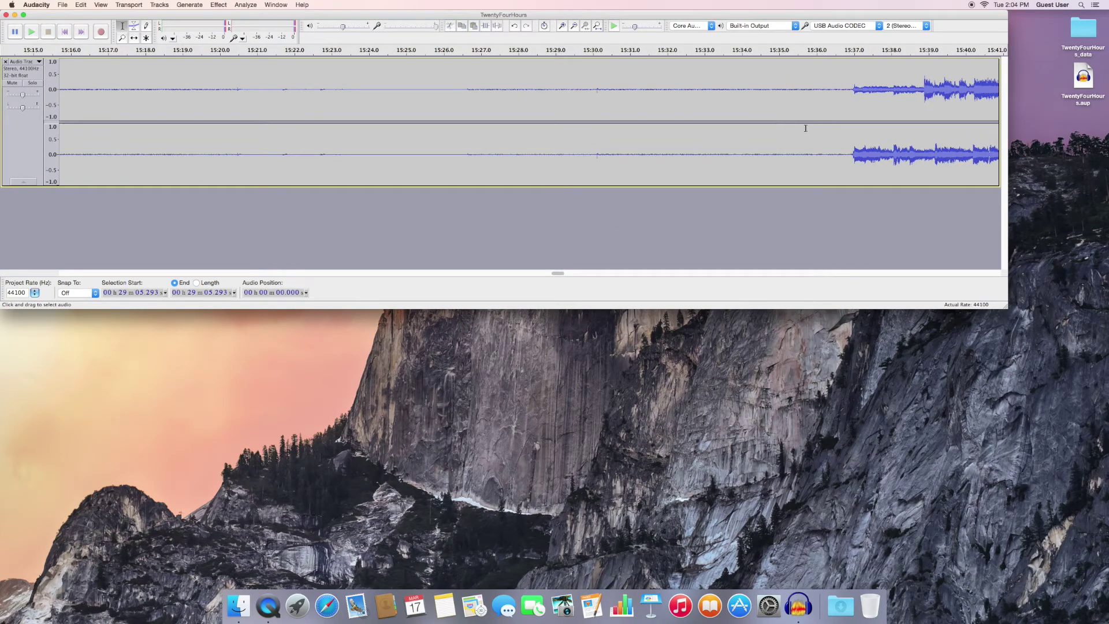
- Check the quiet gap near 15:12, then select the silent opening from 0.45 to 12.1 s
drag(805, 128, 269, 100)
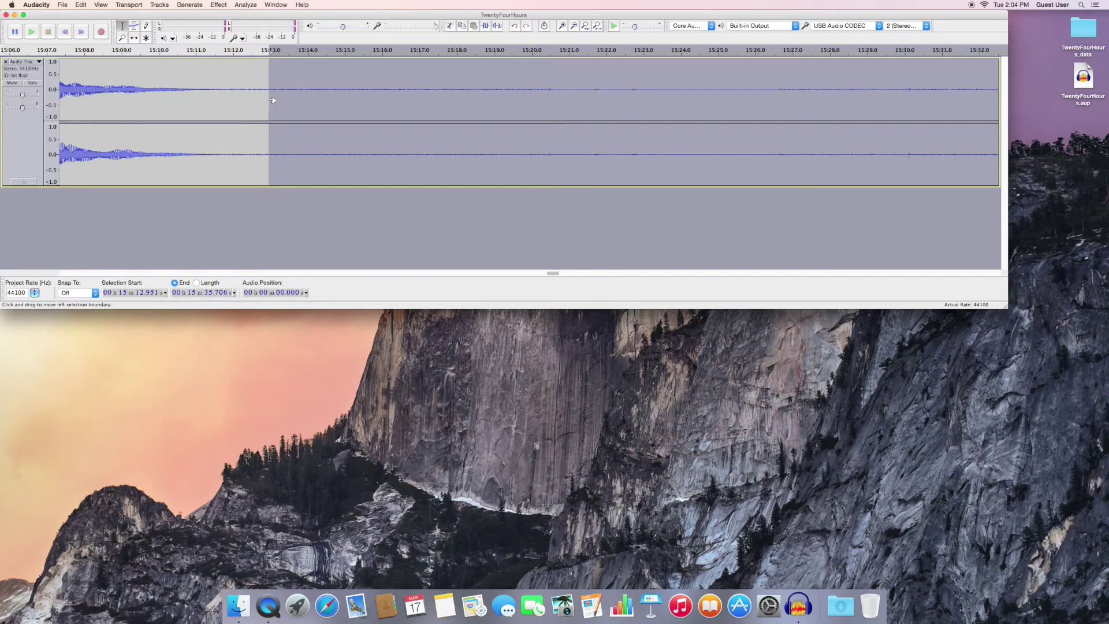
click(271, 101)
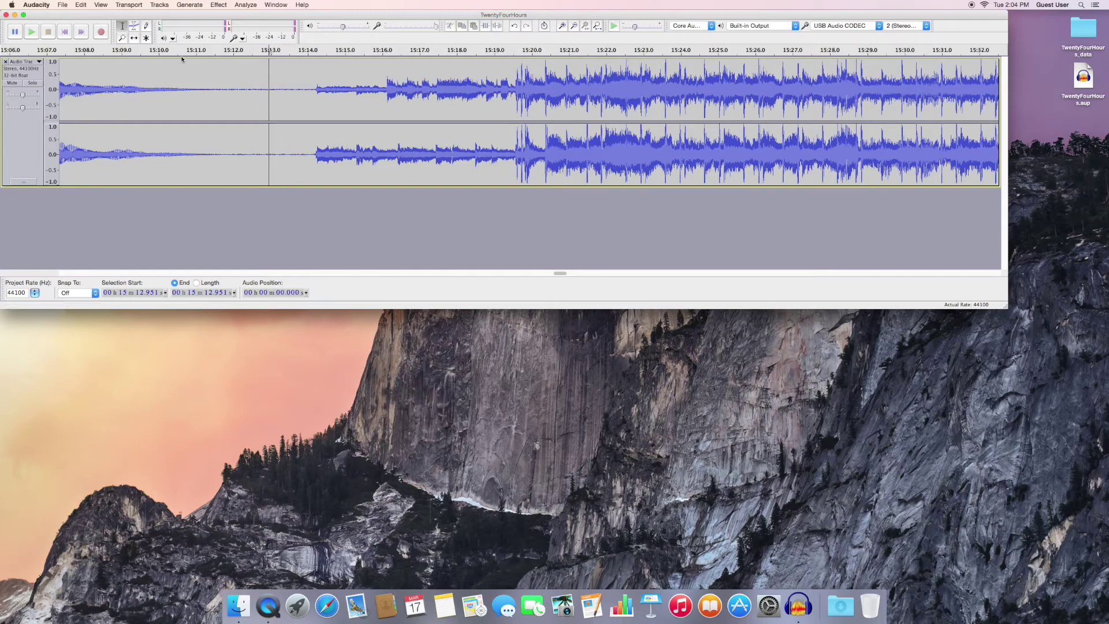
click(64, 31)
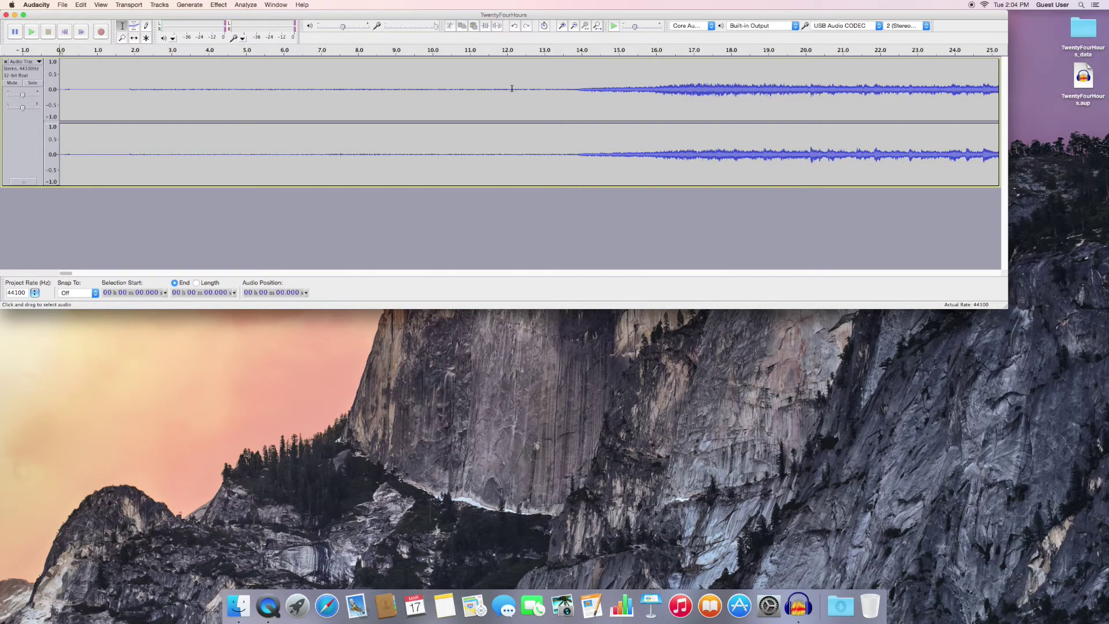
drag(512, 89, 56, 98)
- Delete the silent opening and add a 'Carry Me Away' label at the start
key(Delete)
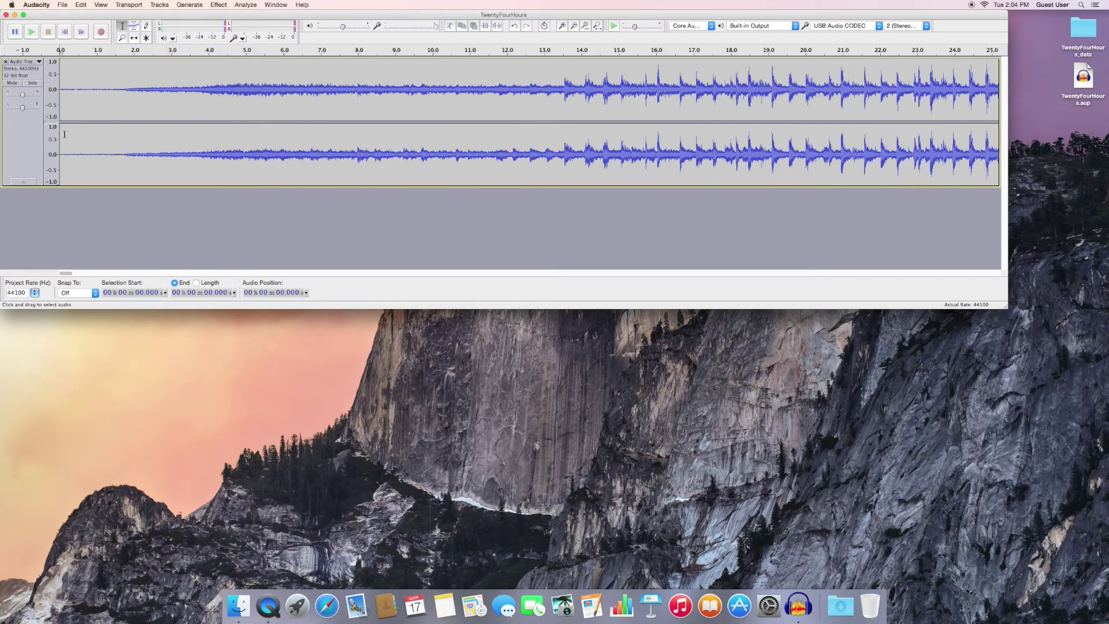
click(69, 137)
click(160, 6)
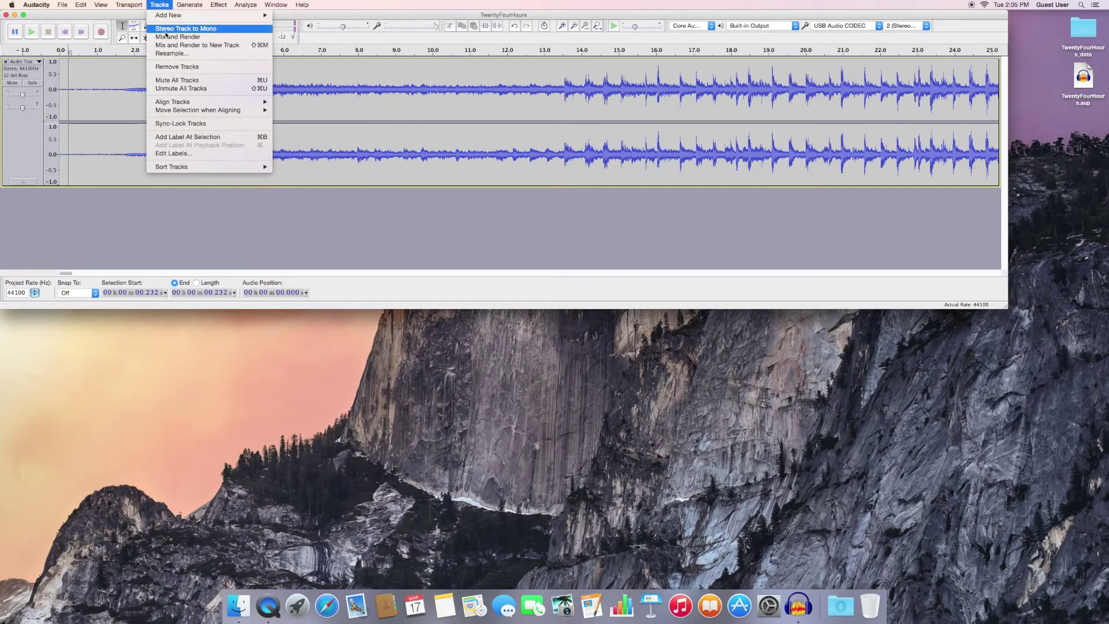
click(174, 137)
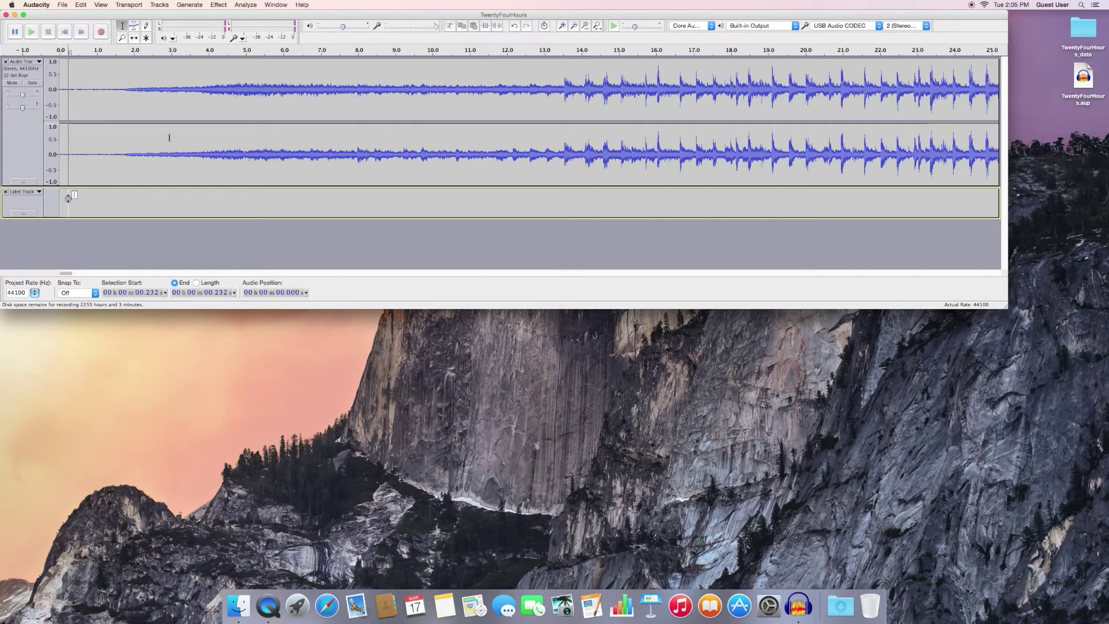
text(Carry Me Away)
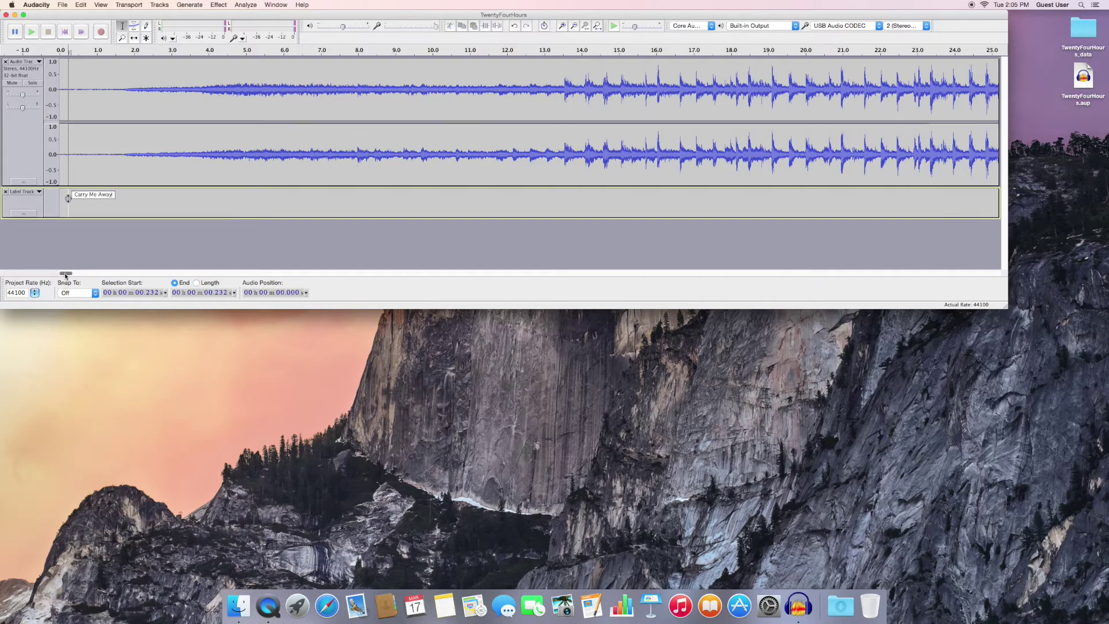
- Add song labels 'Friendly Shore' at 5:06.376 and 'Blinded' at 9:12.449
drag(66, 274, 227, 273)
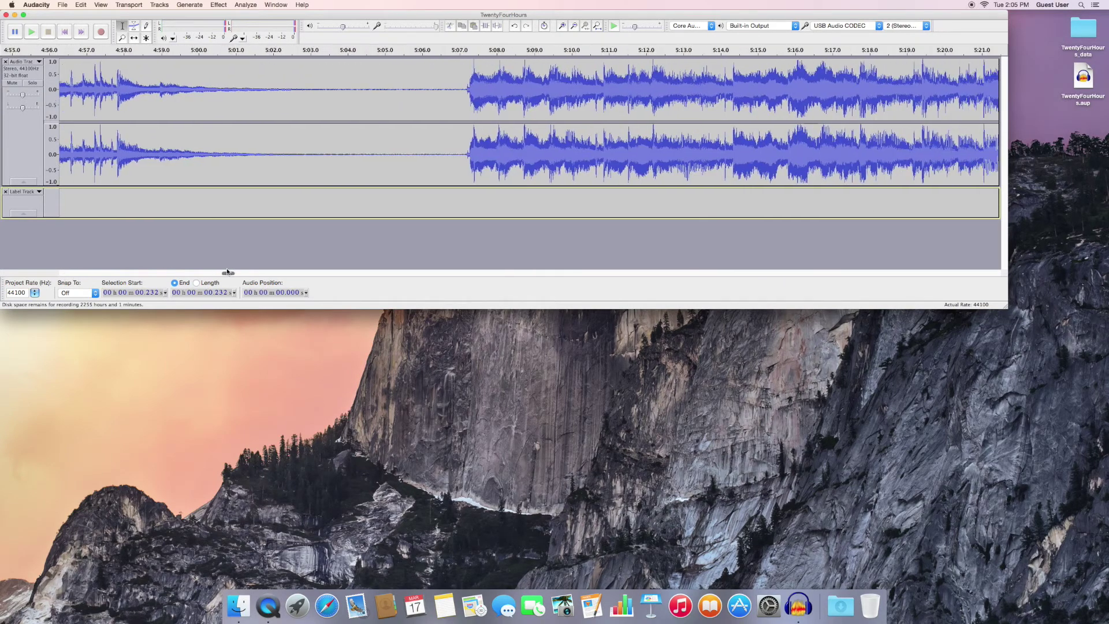
click(435, 107)
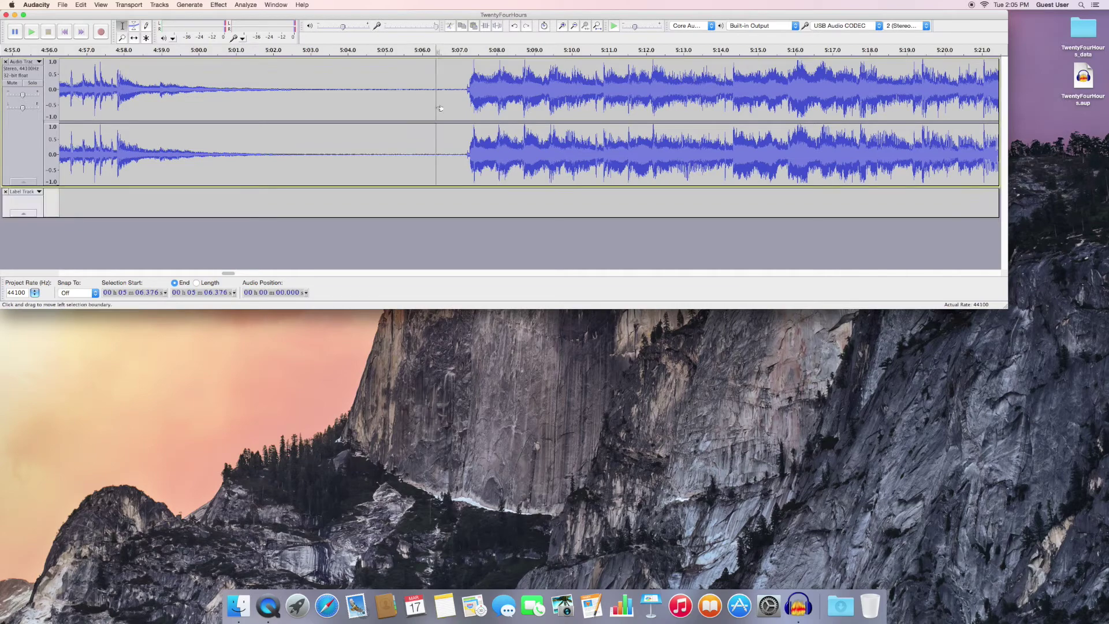
key(super+b)
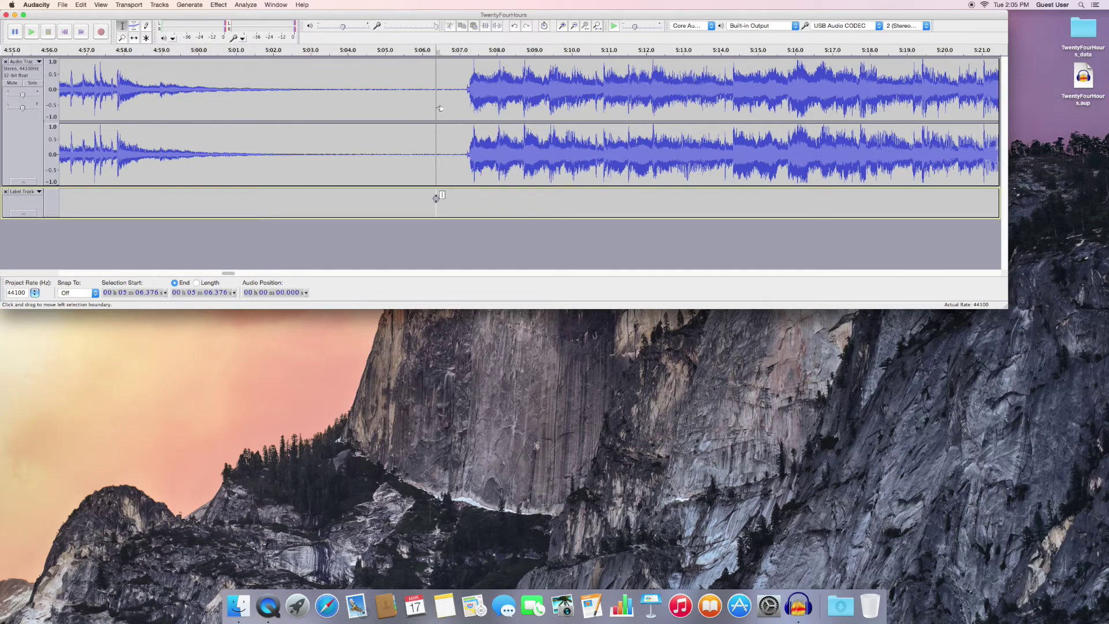
text(Friendly Shore)
drag(229, 275, 364, 272)
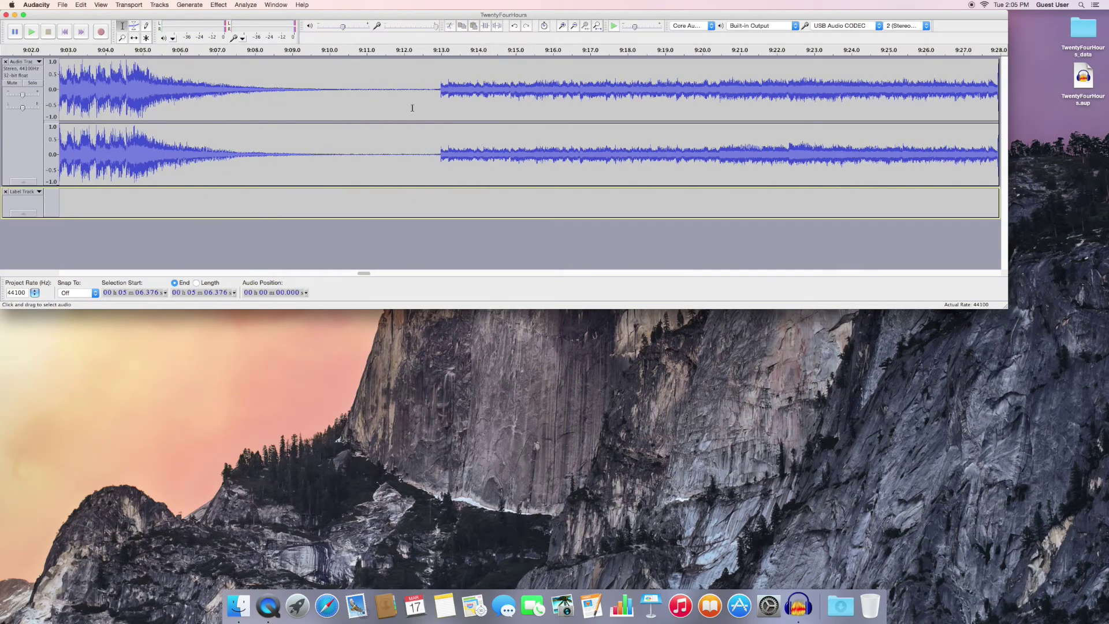
click(421, 88)
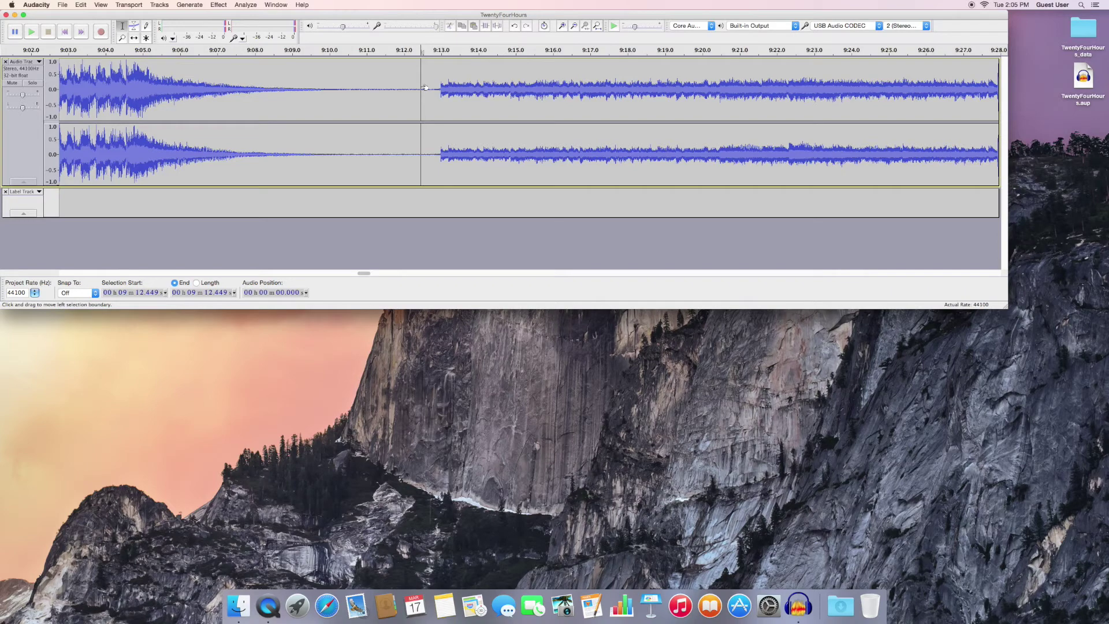
key(super+b)
text(Blinded)
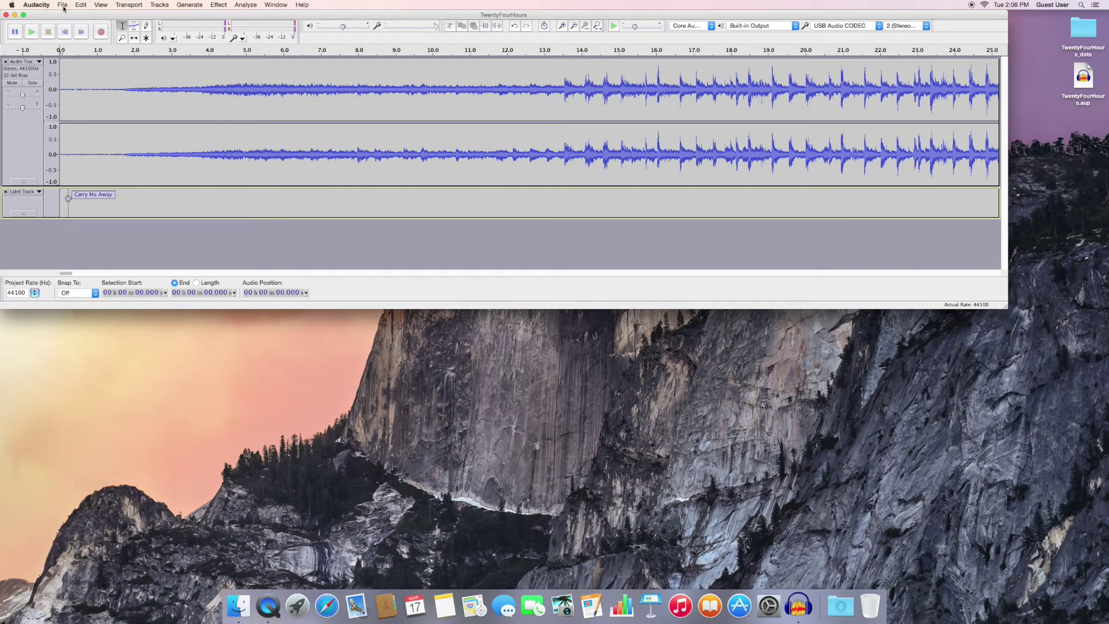
- Enter The Choice as the Artist Name in the metadata tags editor
click(62, 5)
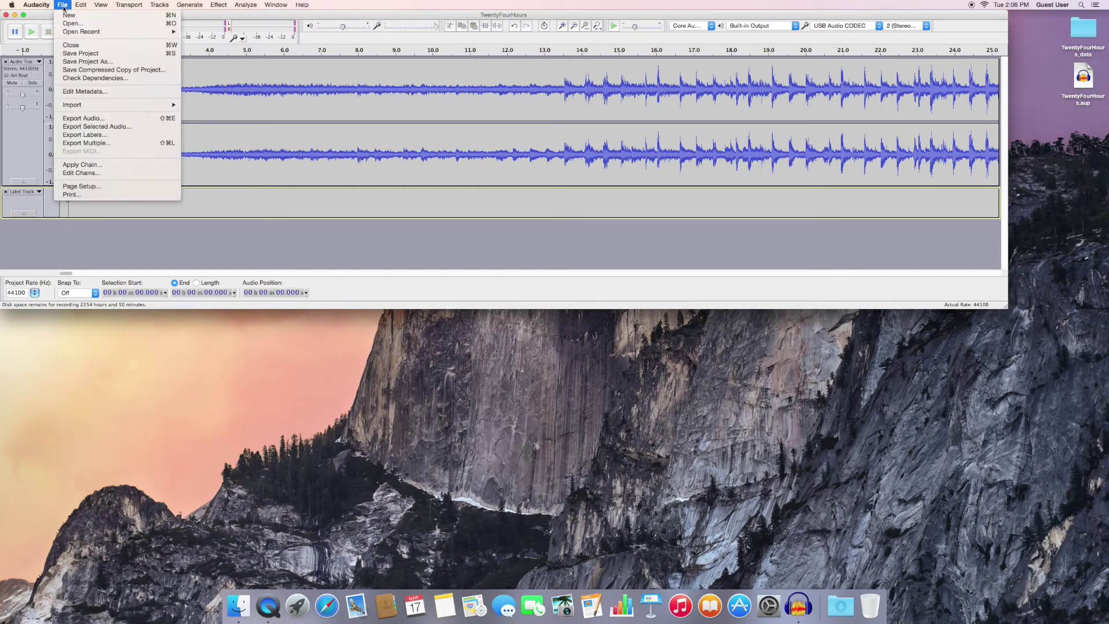
click(84, 91)
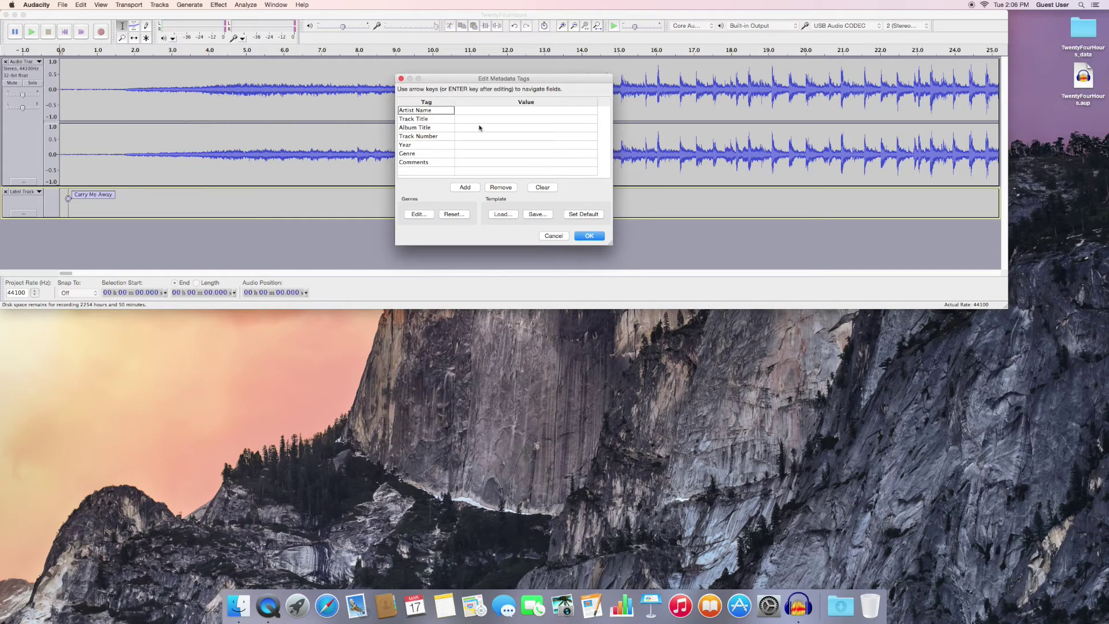
click(486, 110)
text(Th)
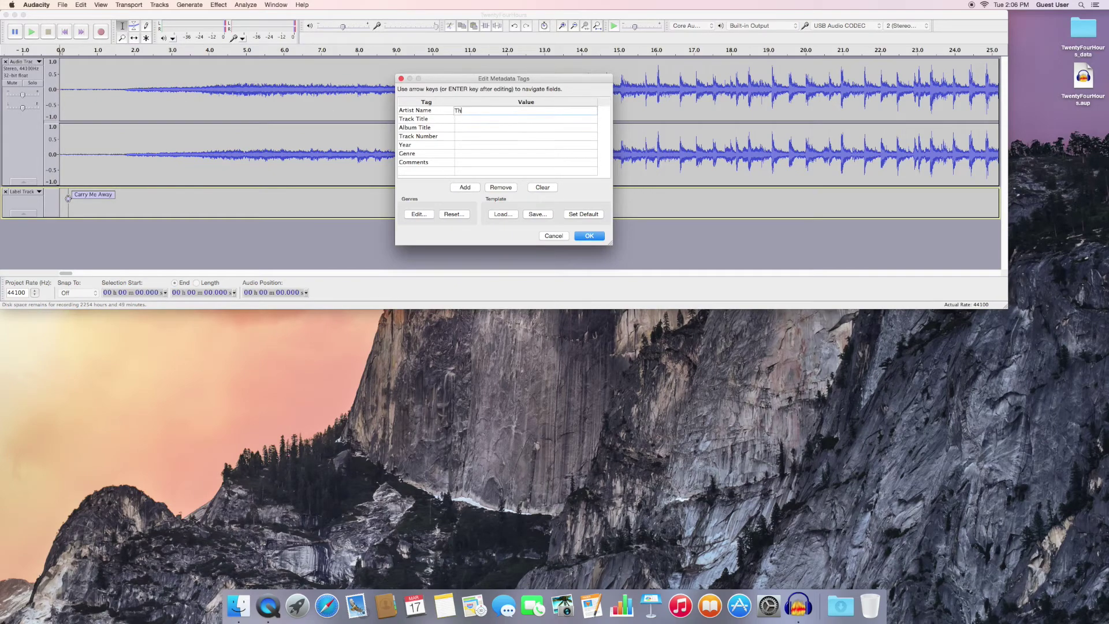
text(e Choice)
- Fill in album Twenty Four Hours, year 1987 and genre Rock, then confirm the tags
click(467, 130)
text(Tw)
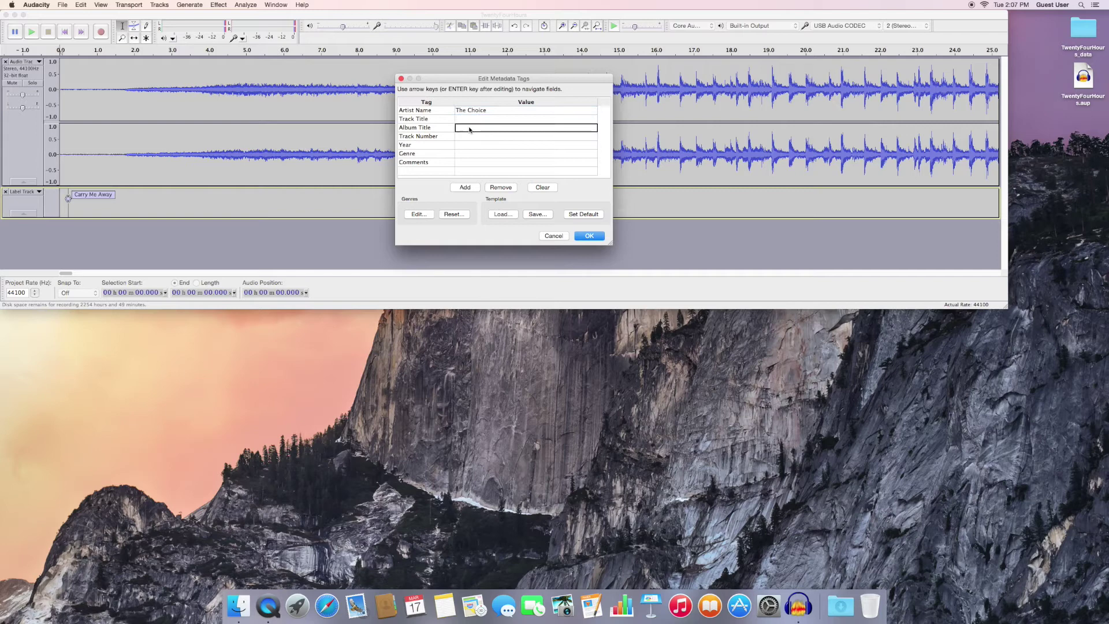
text(enty F)
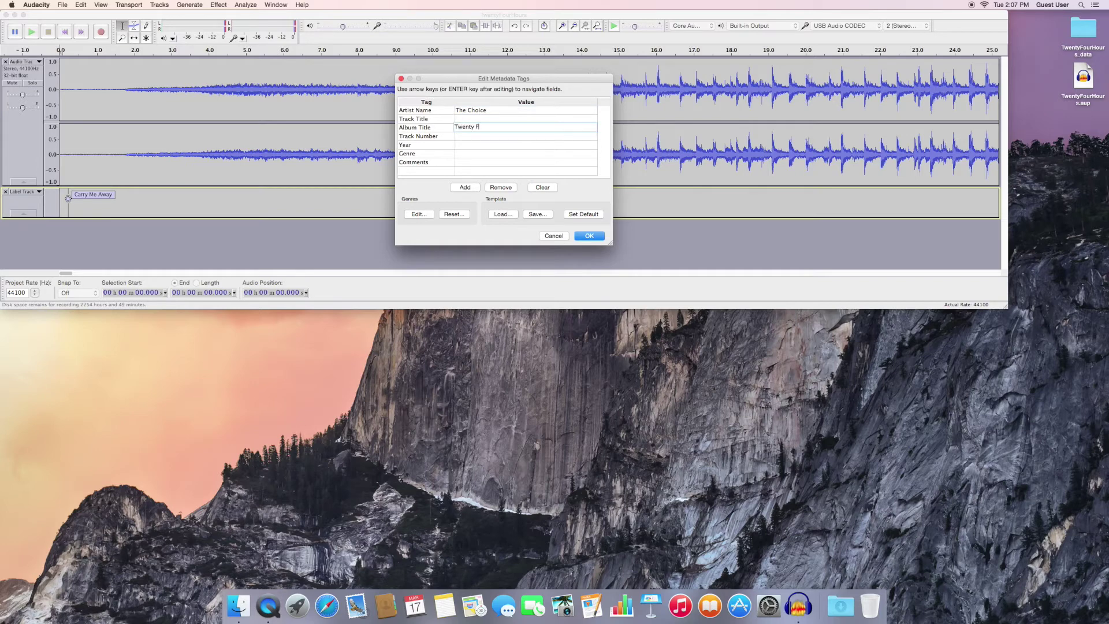
text(our Hours)
click(465, 146)
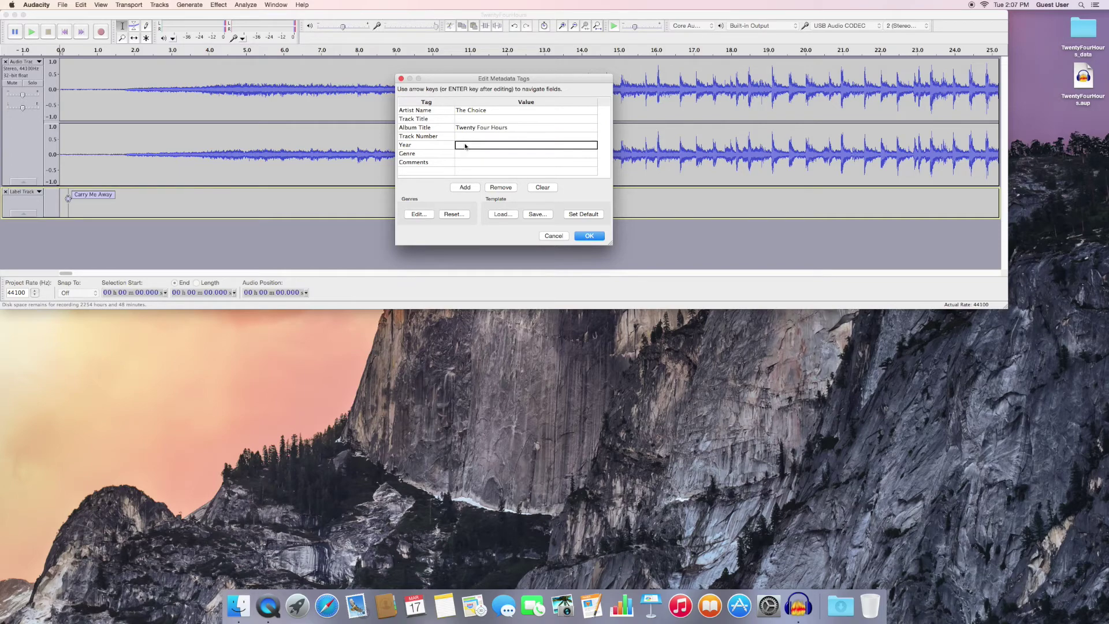
text(1987)
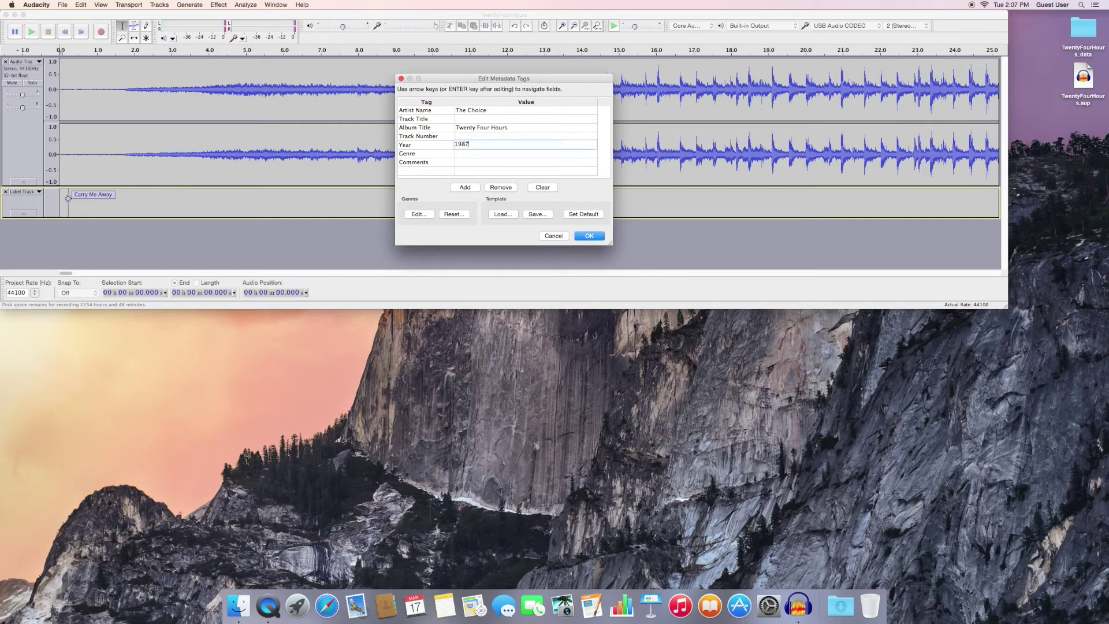
click(469, 154)
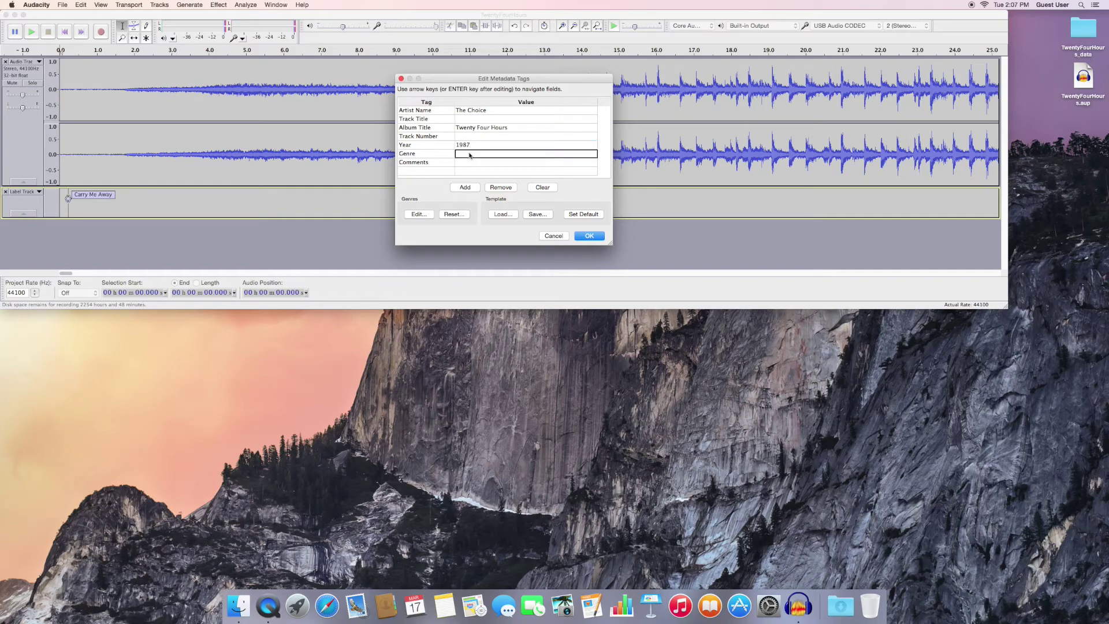
text(Rock)
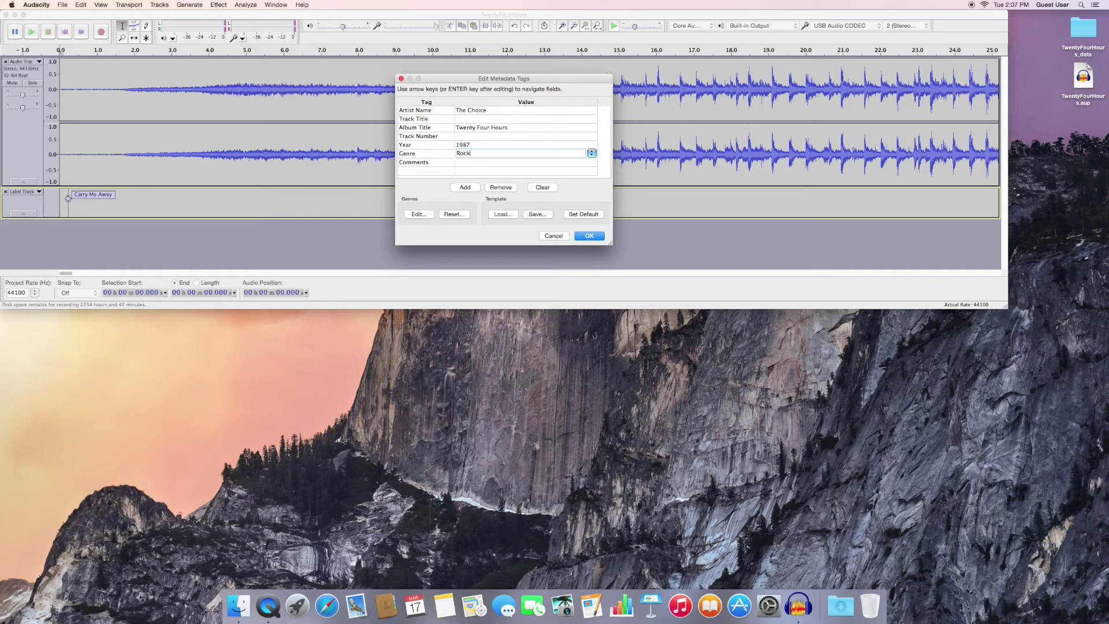
click(590, 237)
click(590, 237)
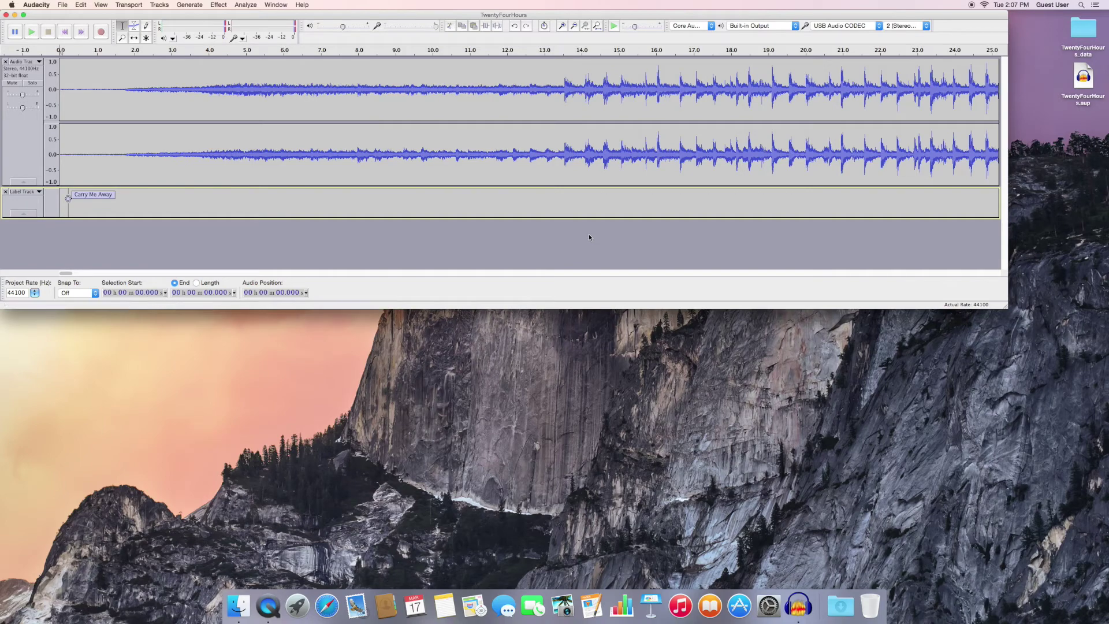
- Bring up the Export Multiple settings, which split files by labels and name them by label title
click(62, 7)
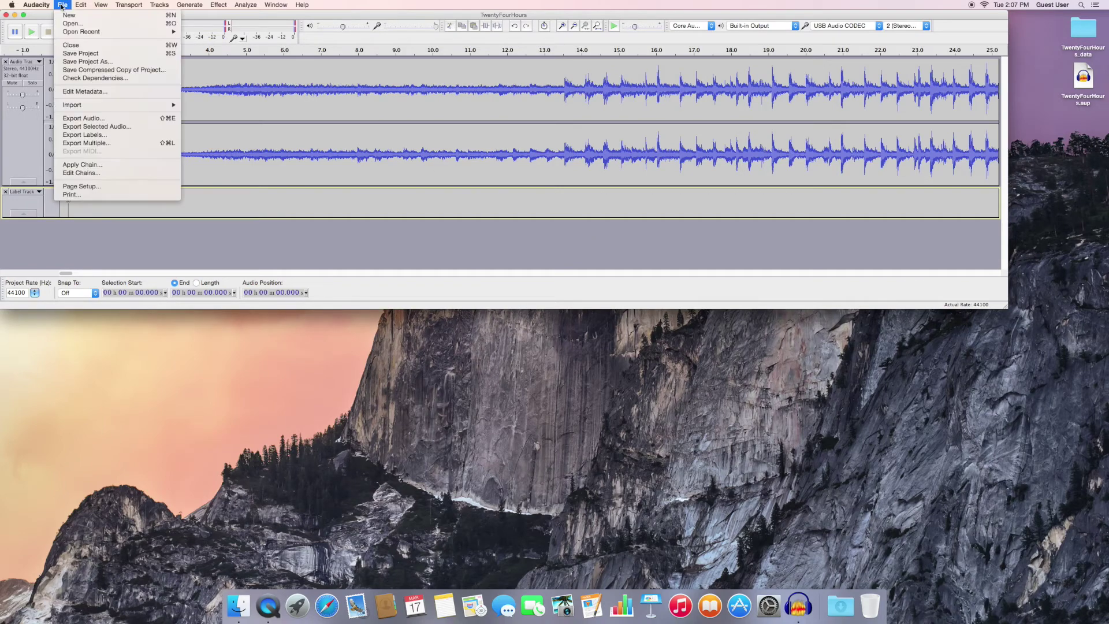
click(73, 54)
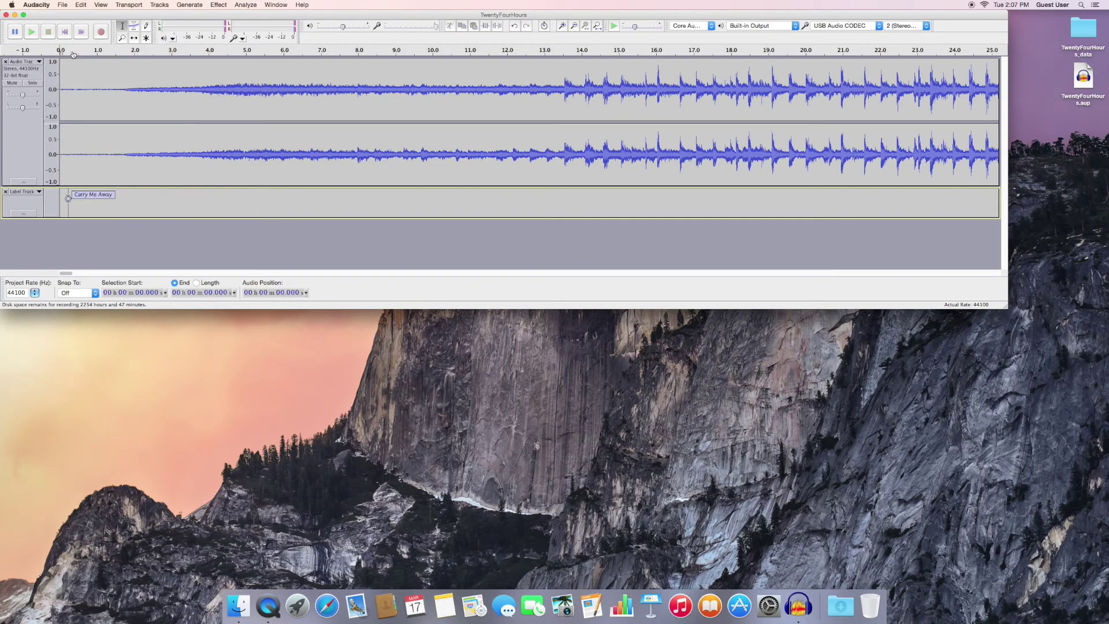
click(62, 5)
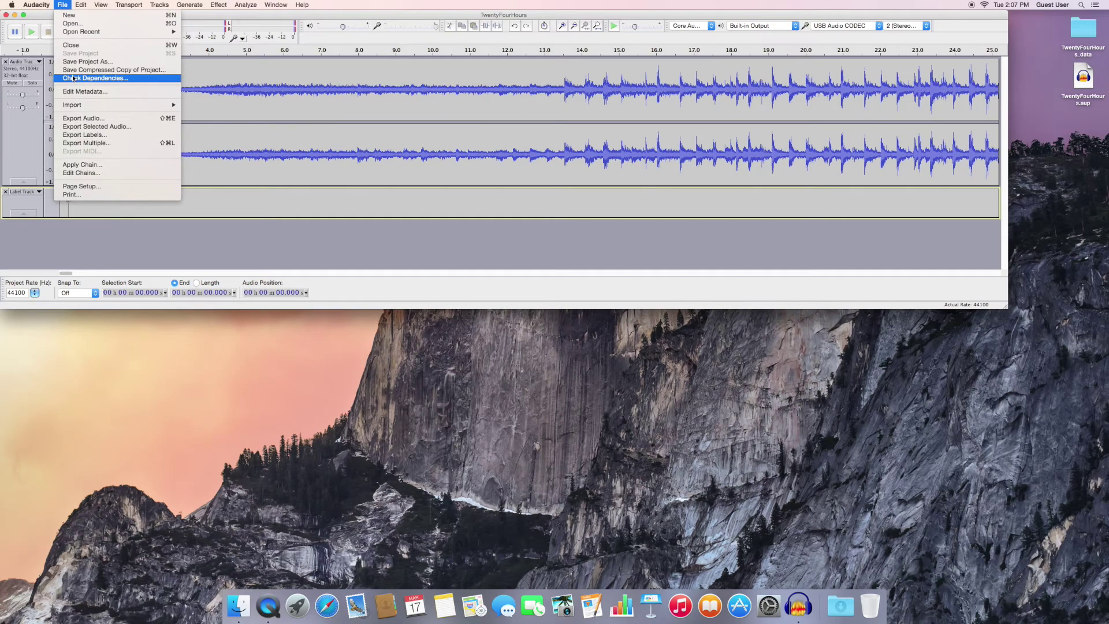
click(79, 146)
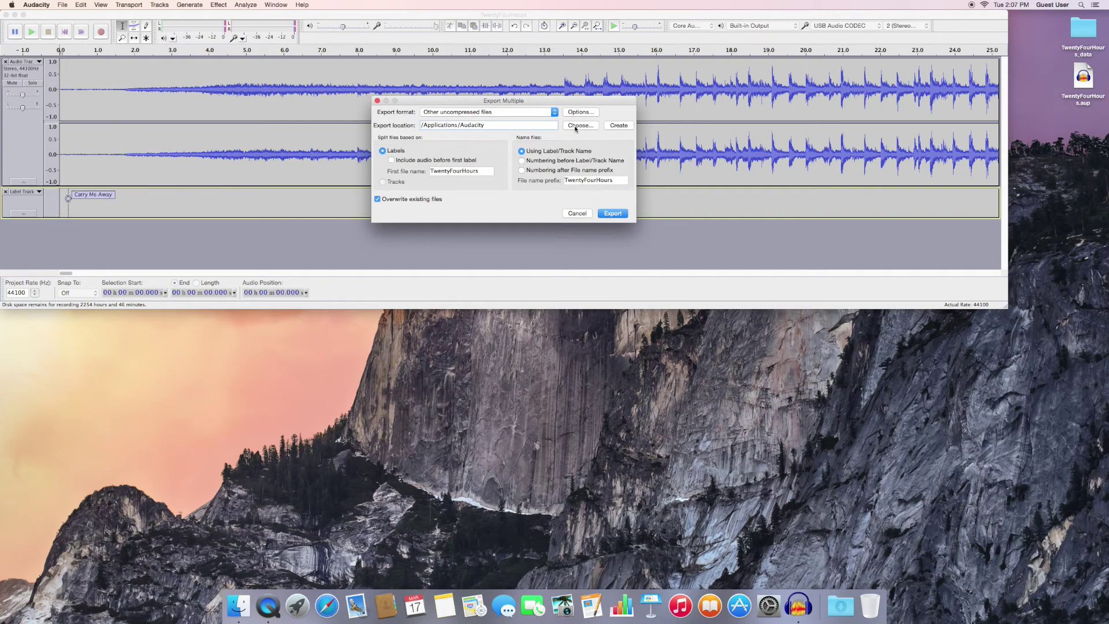
- Export as AIFF 16-bit PCM into a new 'Twenty Four Hours' folder on the Desktop
click(554, 113)
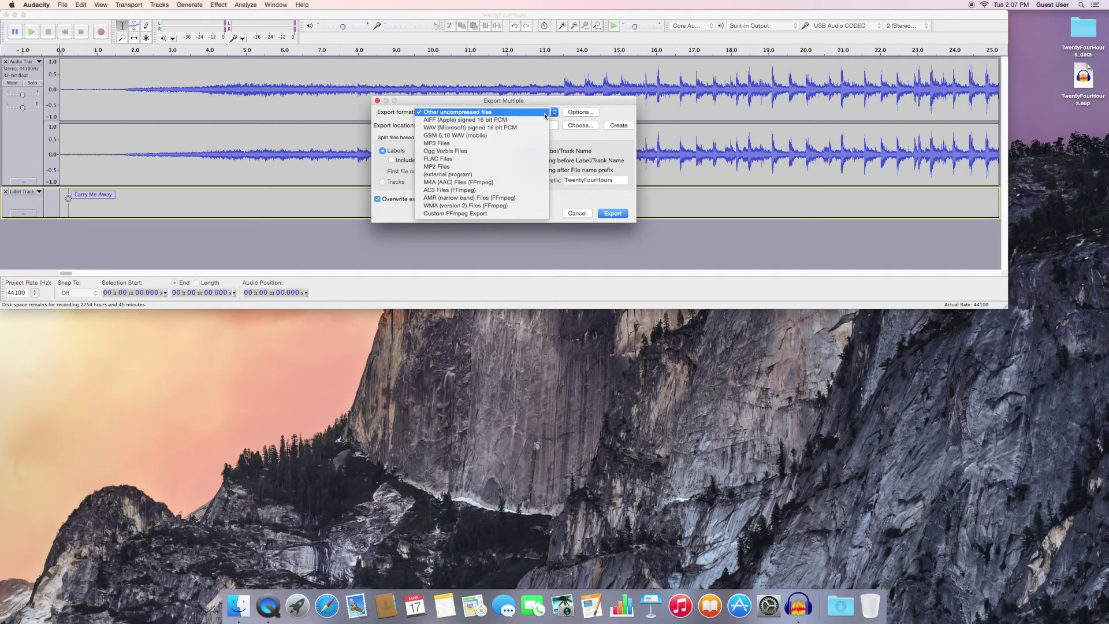
click(532, 120)
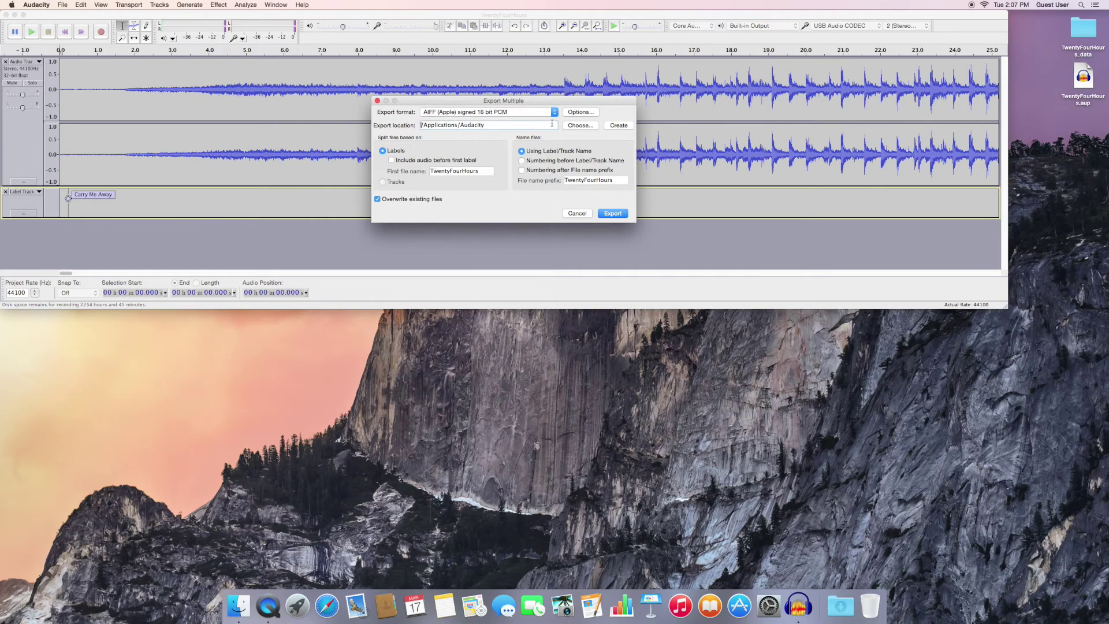
click(578, 126)
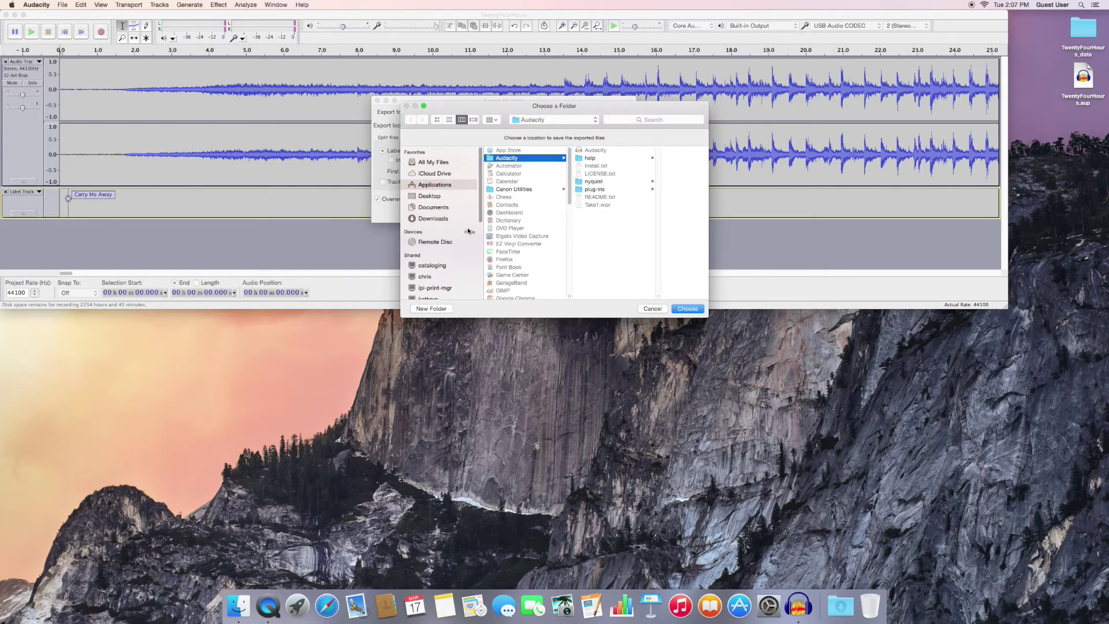
click(429, 196)
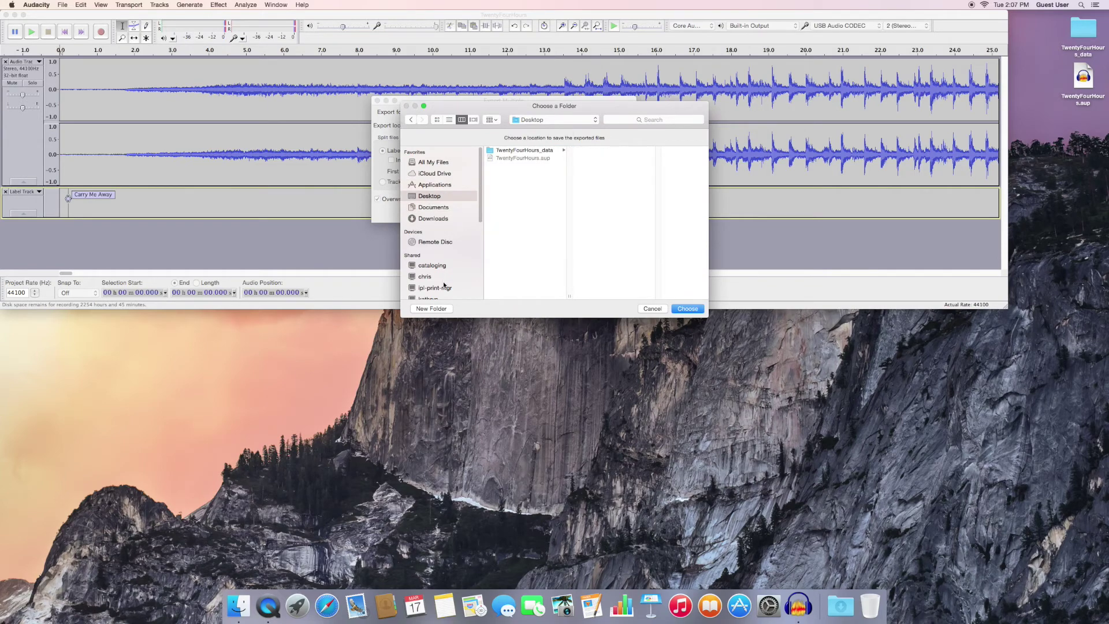
click(431, 309)
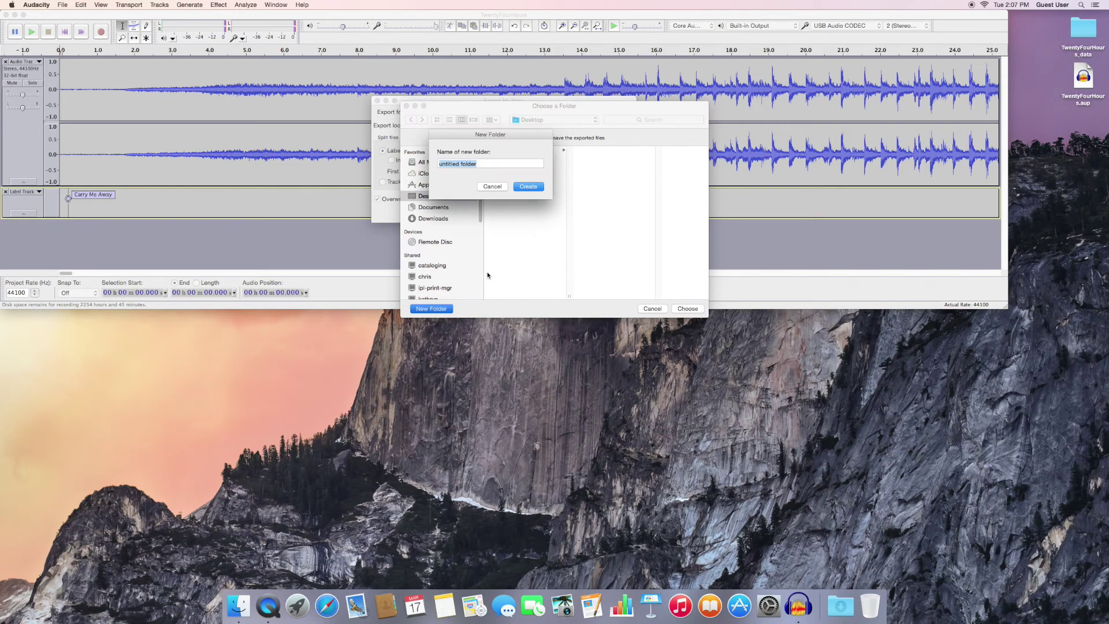
text(Twenty Four Hours)
click(529, 187)
click(689, 310)
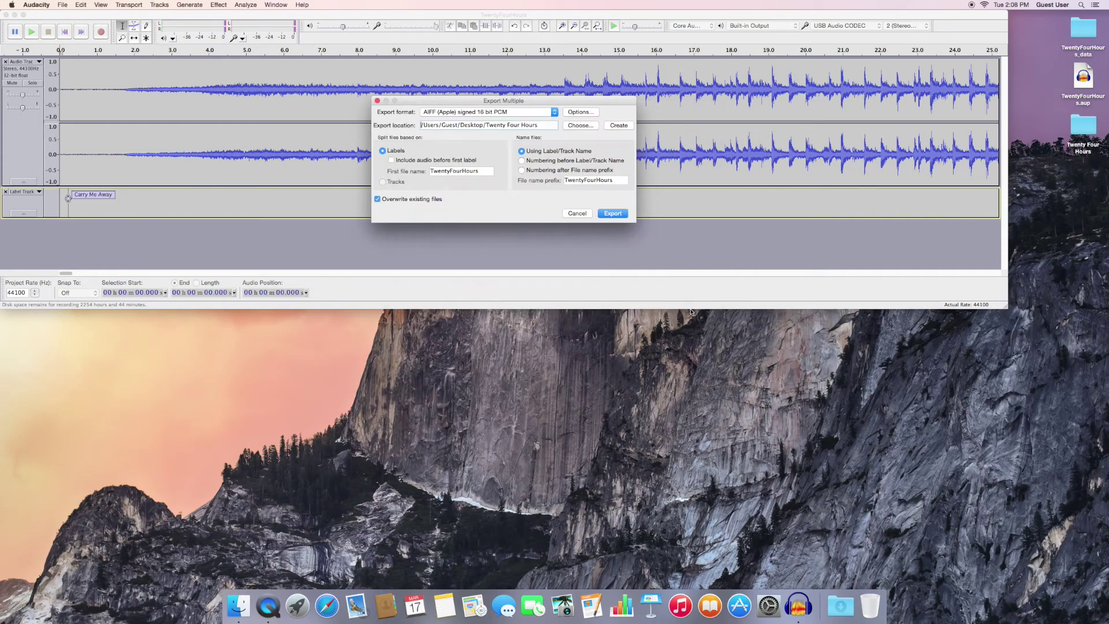
- Export the six songs with numbering before the label name, accepting each track's tags
click(522, 161)
click(612, 213)
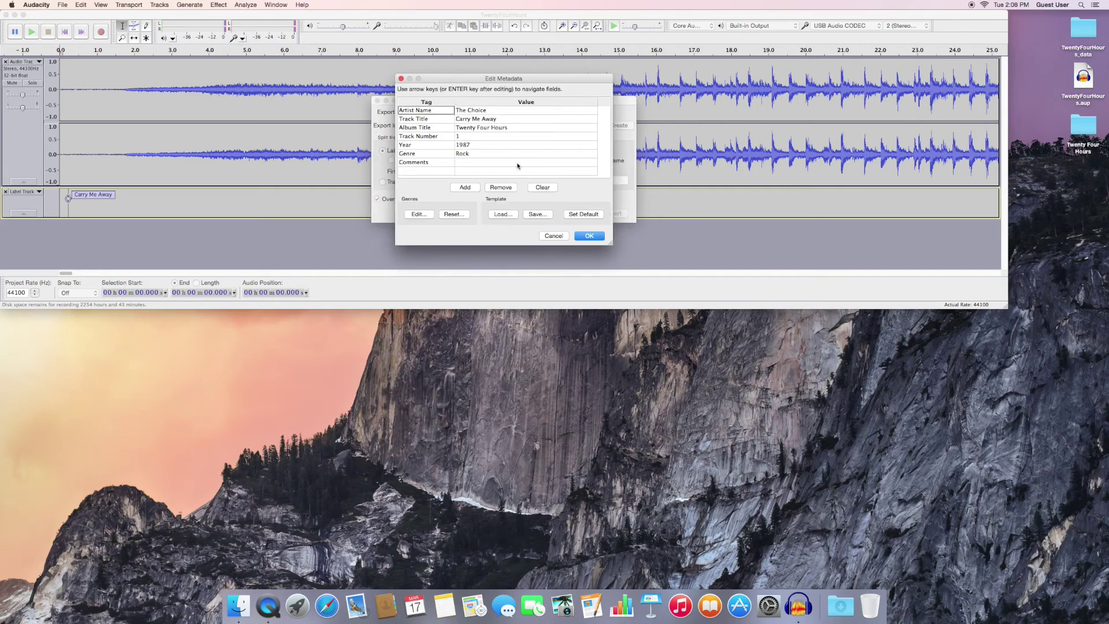
click(589, 235)
click(589, 236)
click(589, 235)
click(589, 235)
click(589, 235)
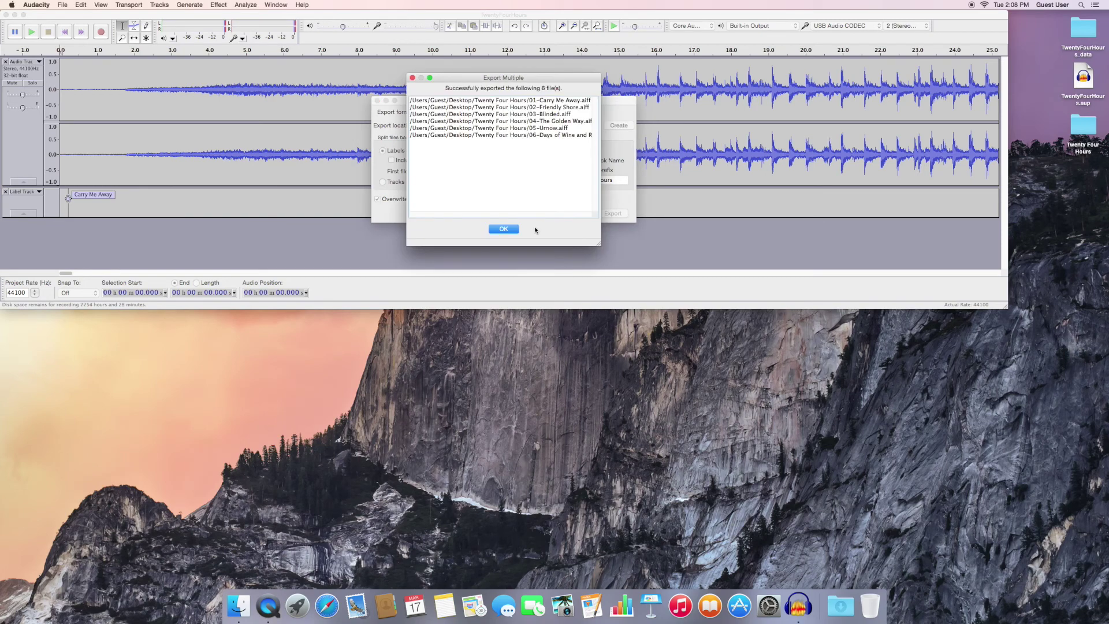
click(502, 229)
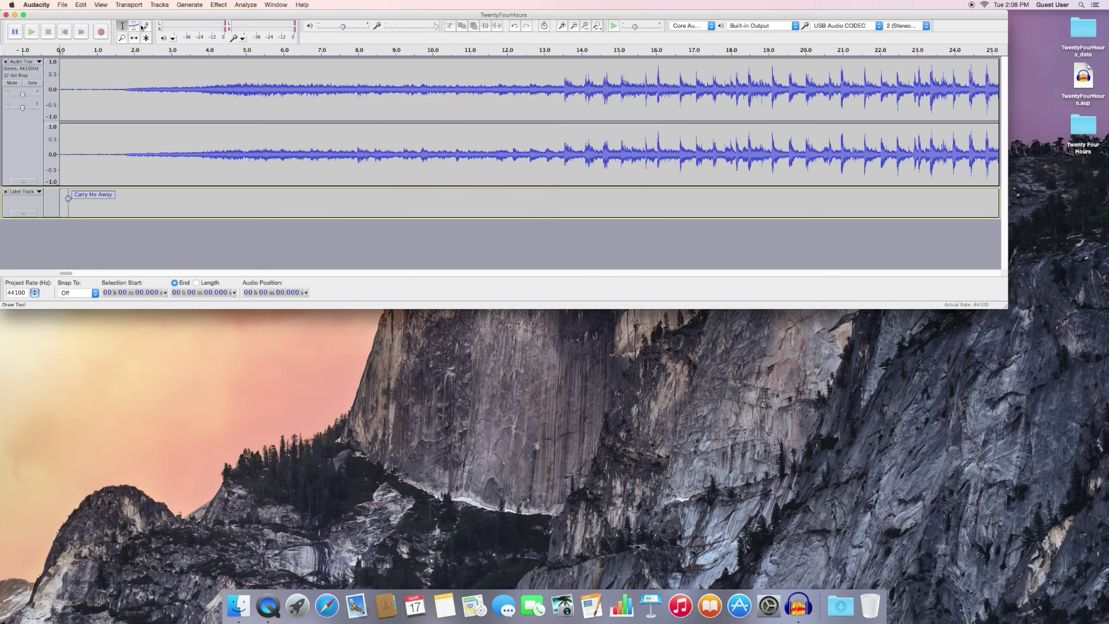
click(37, 7)
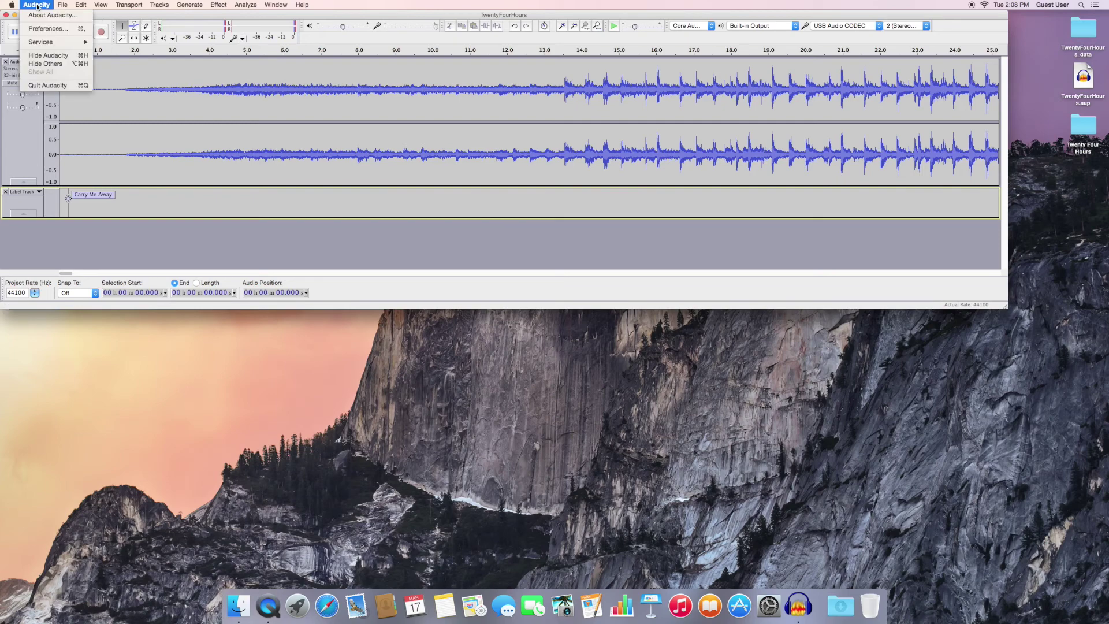
- Quit Audacity, check the six AIFF tracks in the desktop Twenty Four Hours folder, then close it
click(42, 86)
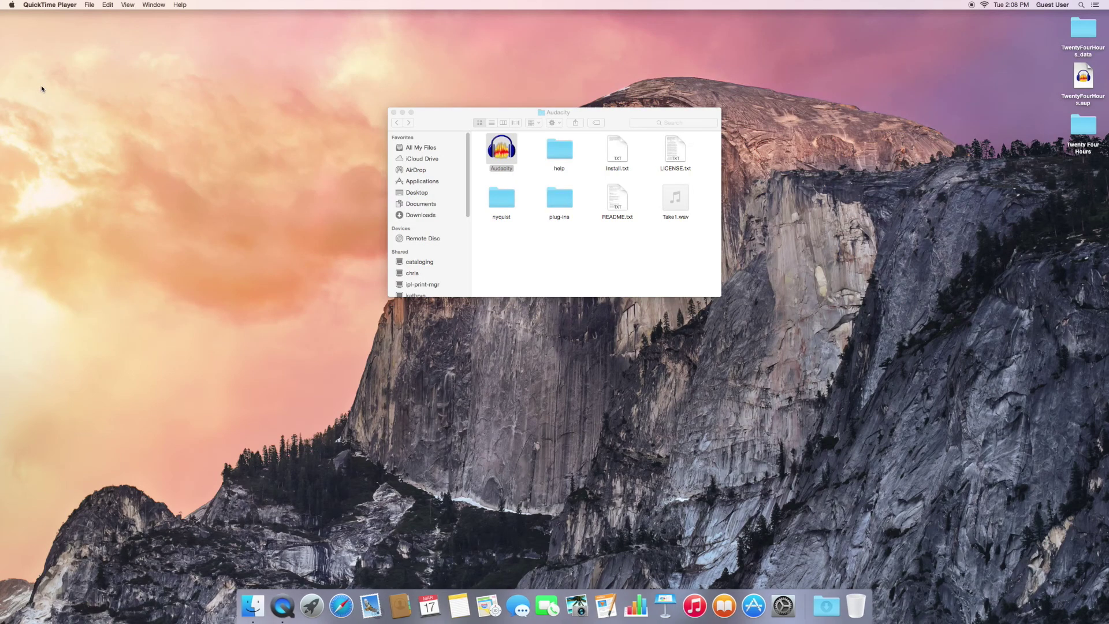
click(394, 113)
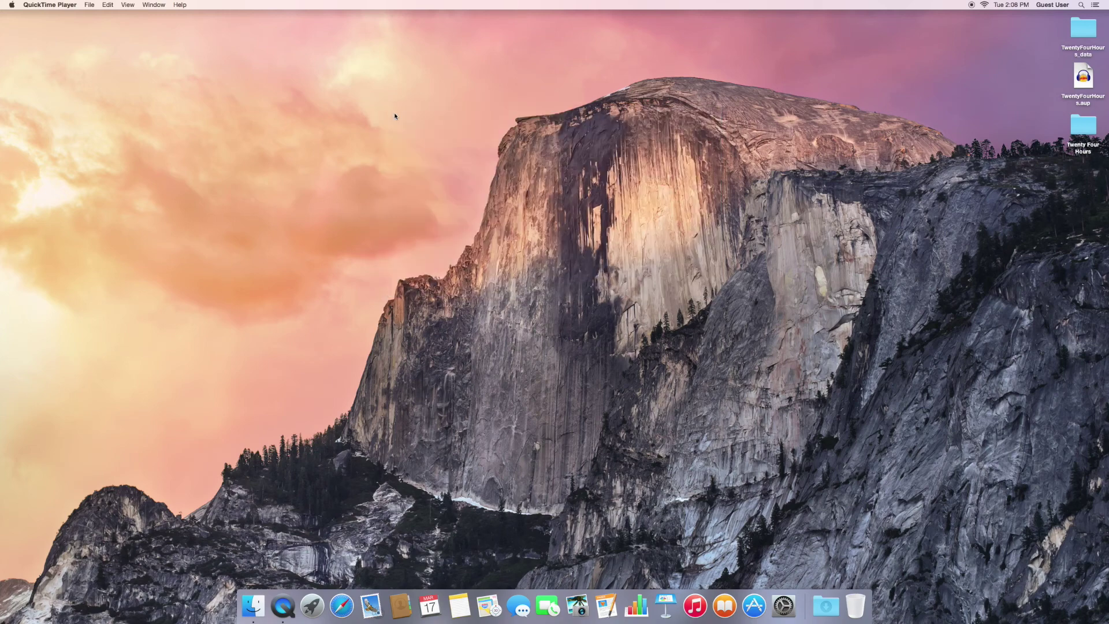
double_click(1085, 127)
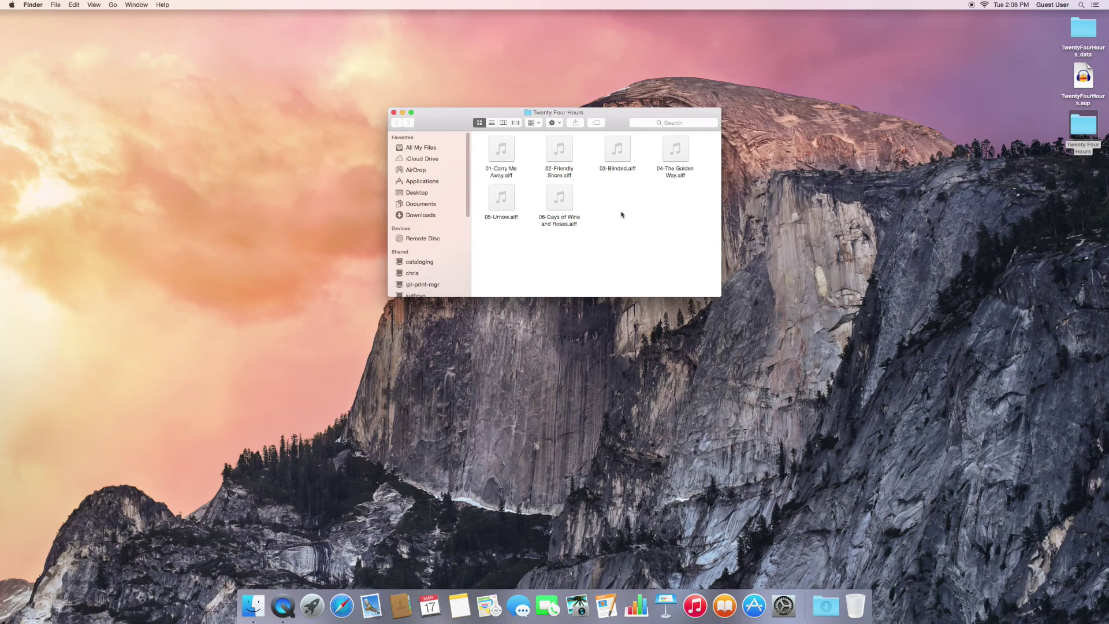
click(393, 113)
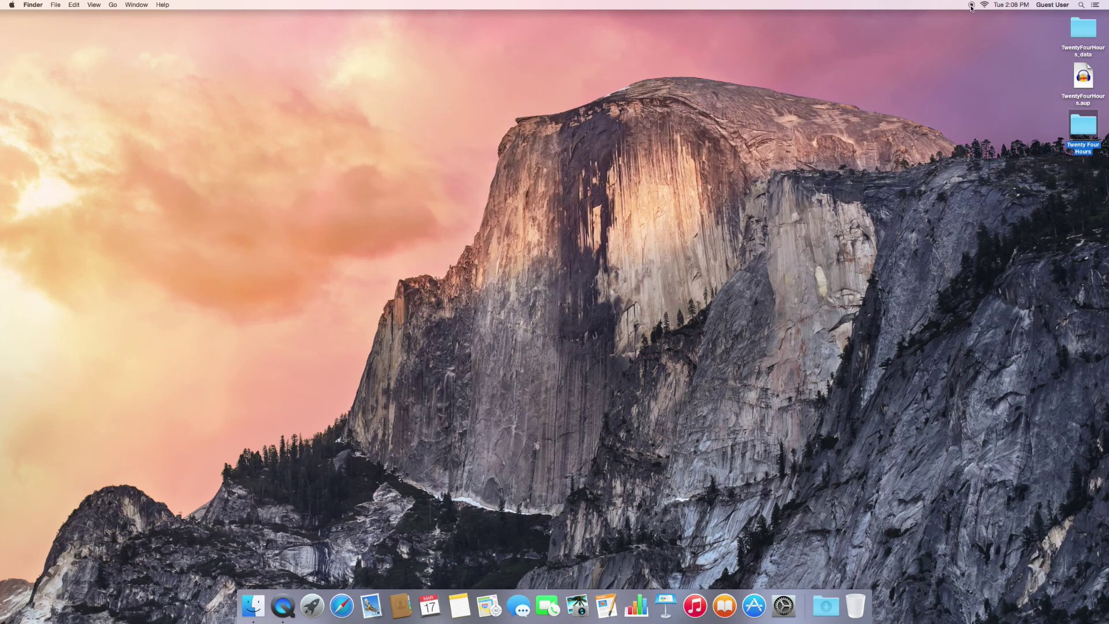